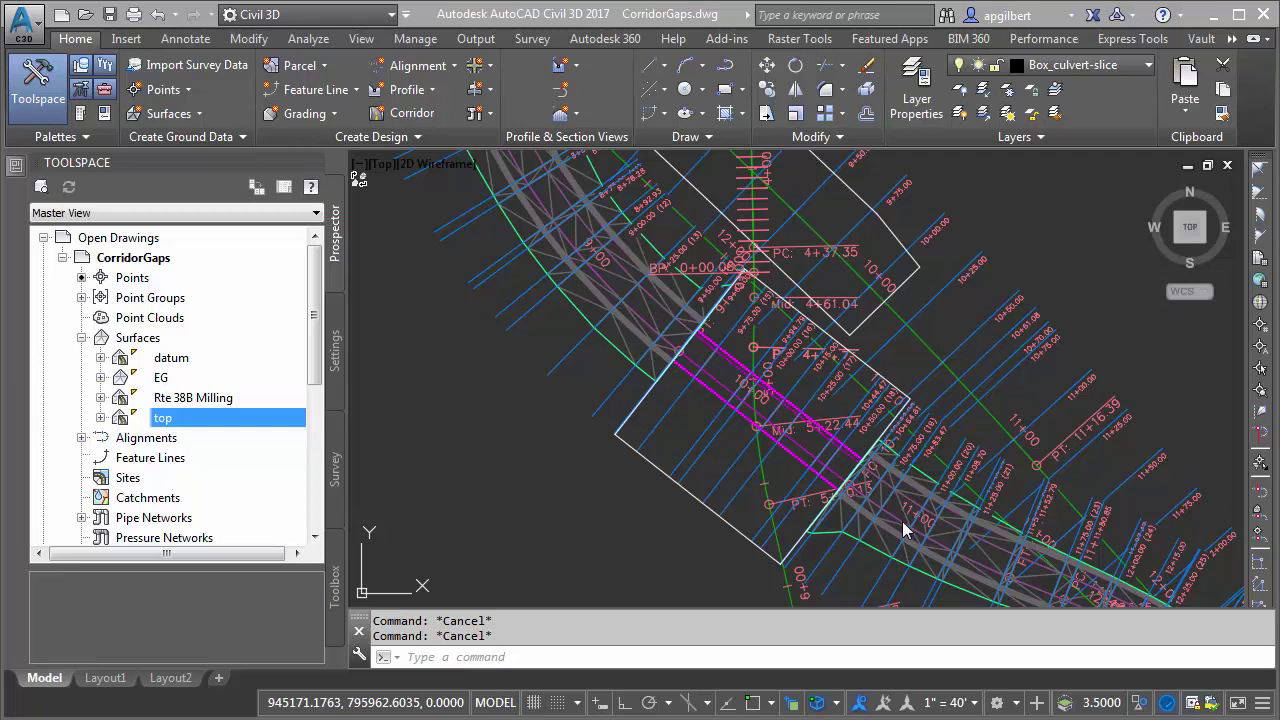
Highlight the detour corridor across the bridge gap to check its extents, and clear the selection.
click(703, 392)
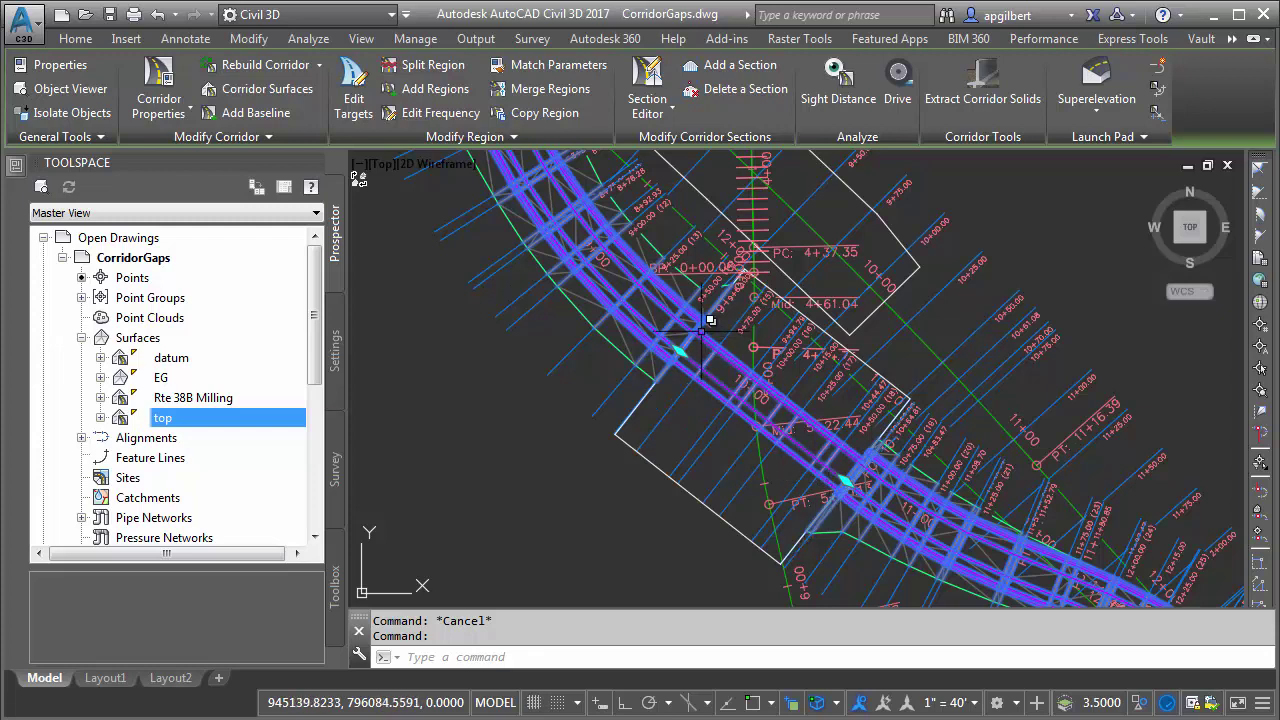
mouse_move(669, 385)
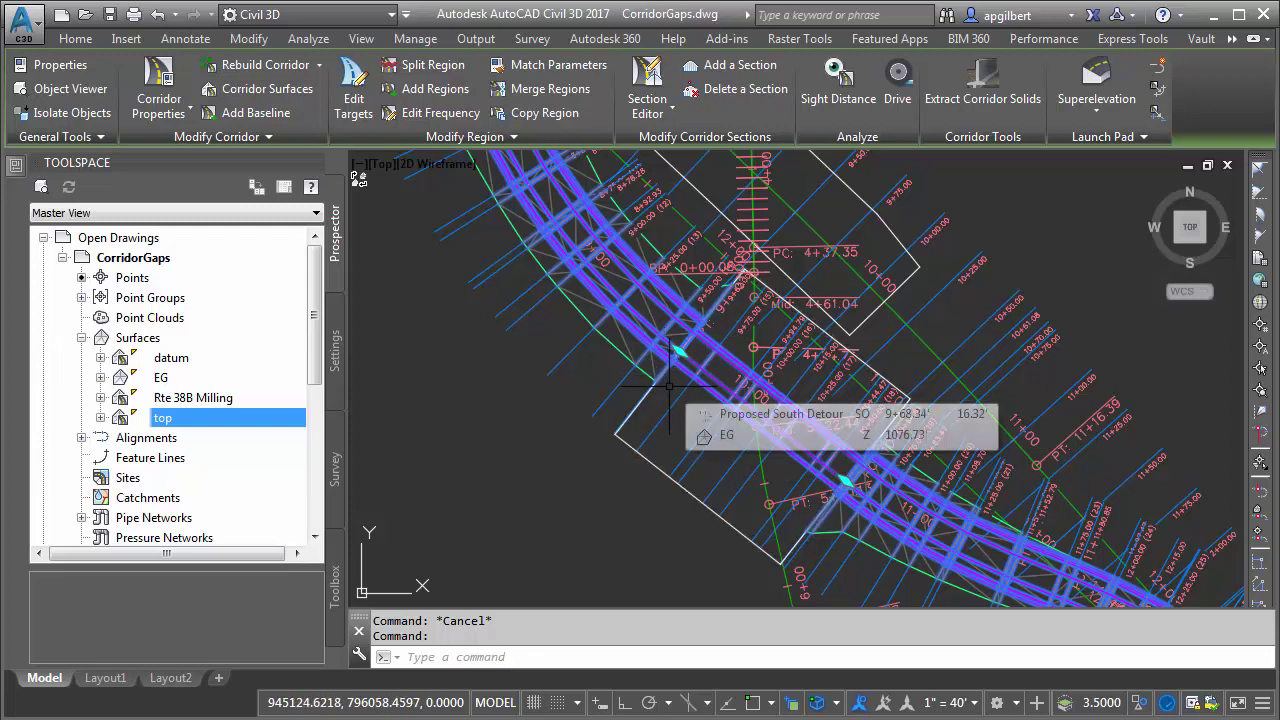
key(Escape)
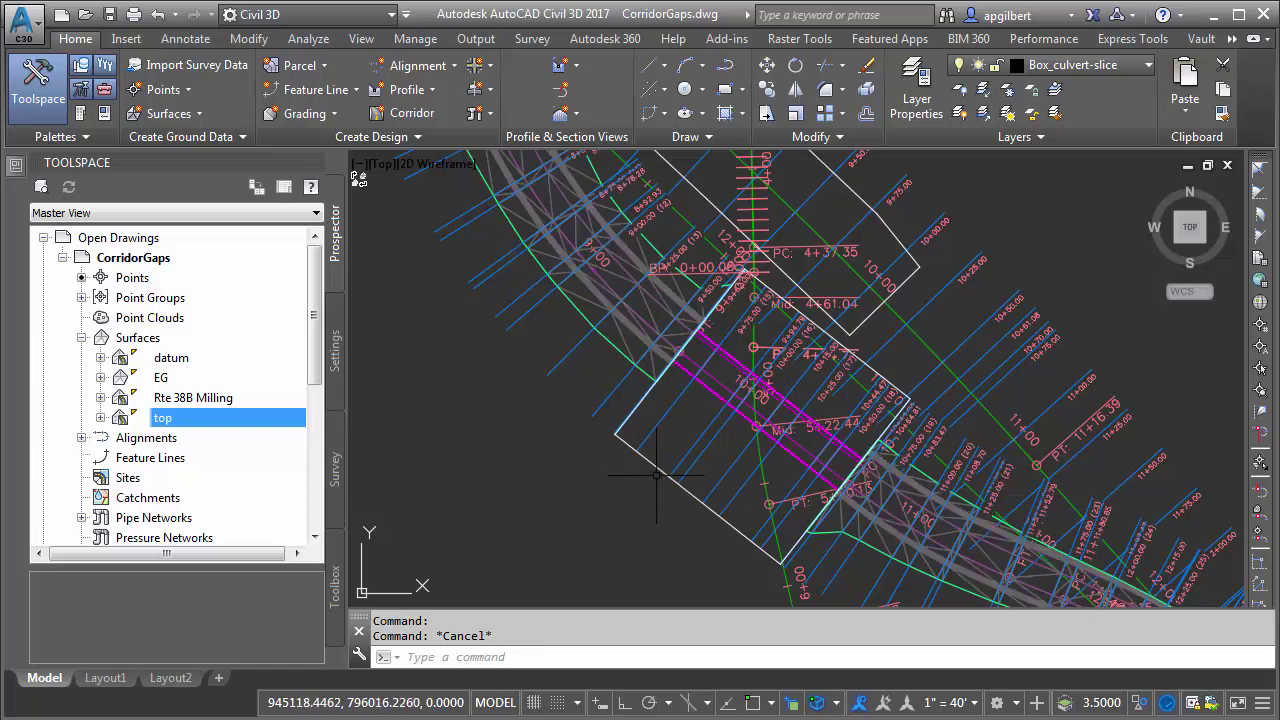
Inspect the boundaries in the top surface's definition and identify the boundary polyline around the bridge gap in the drawing.
click(101, 418)
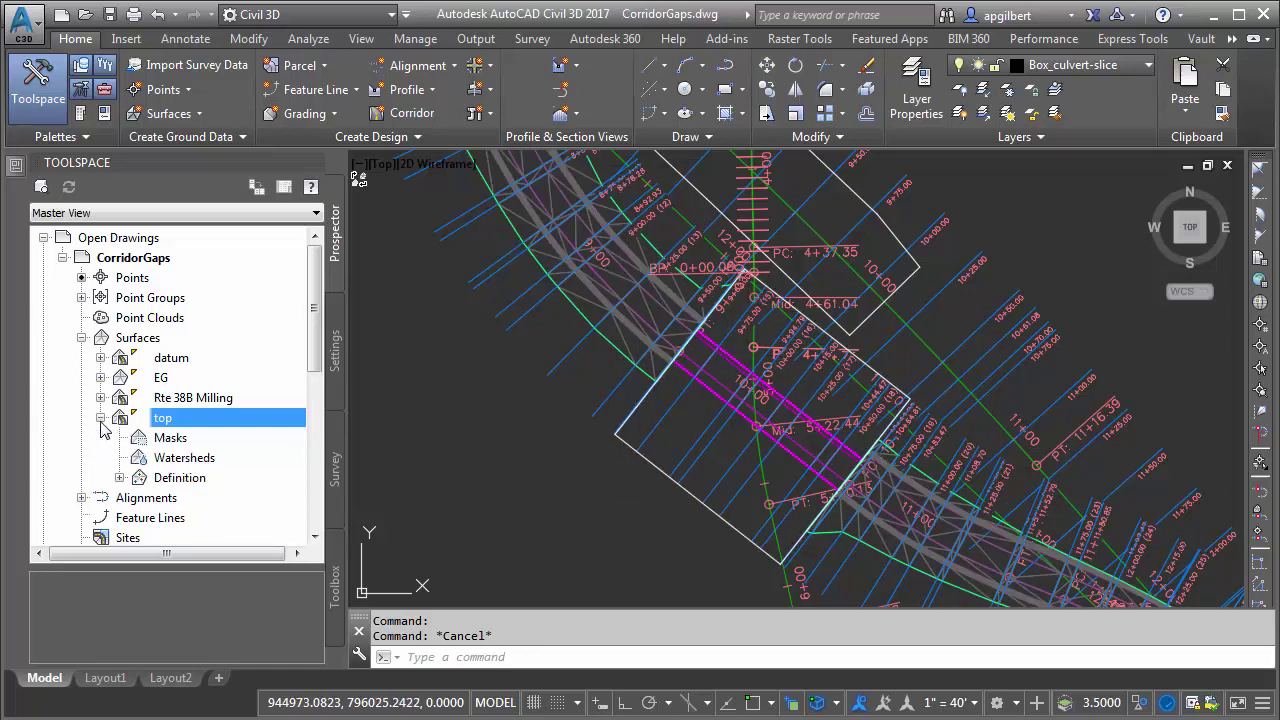
click(119, 478)
click(200, 338)
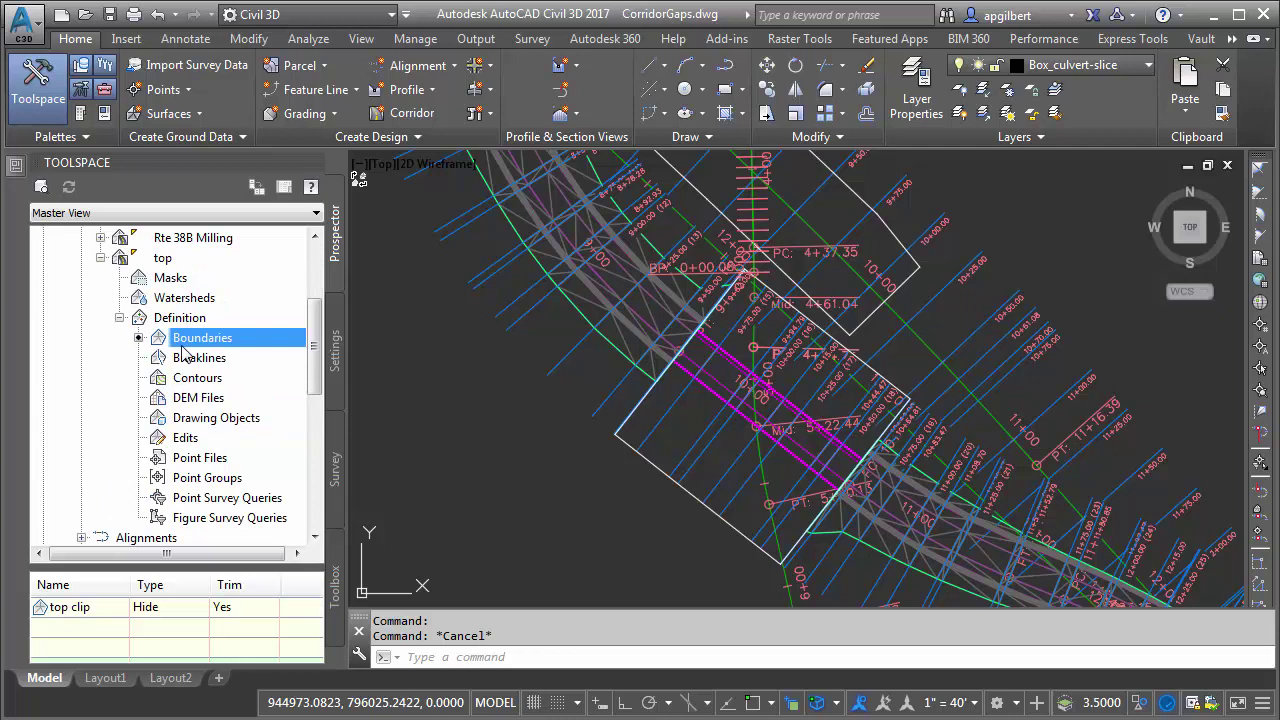
click(648, 459)
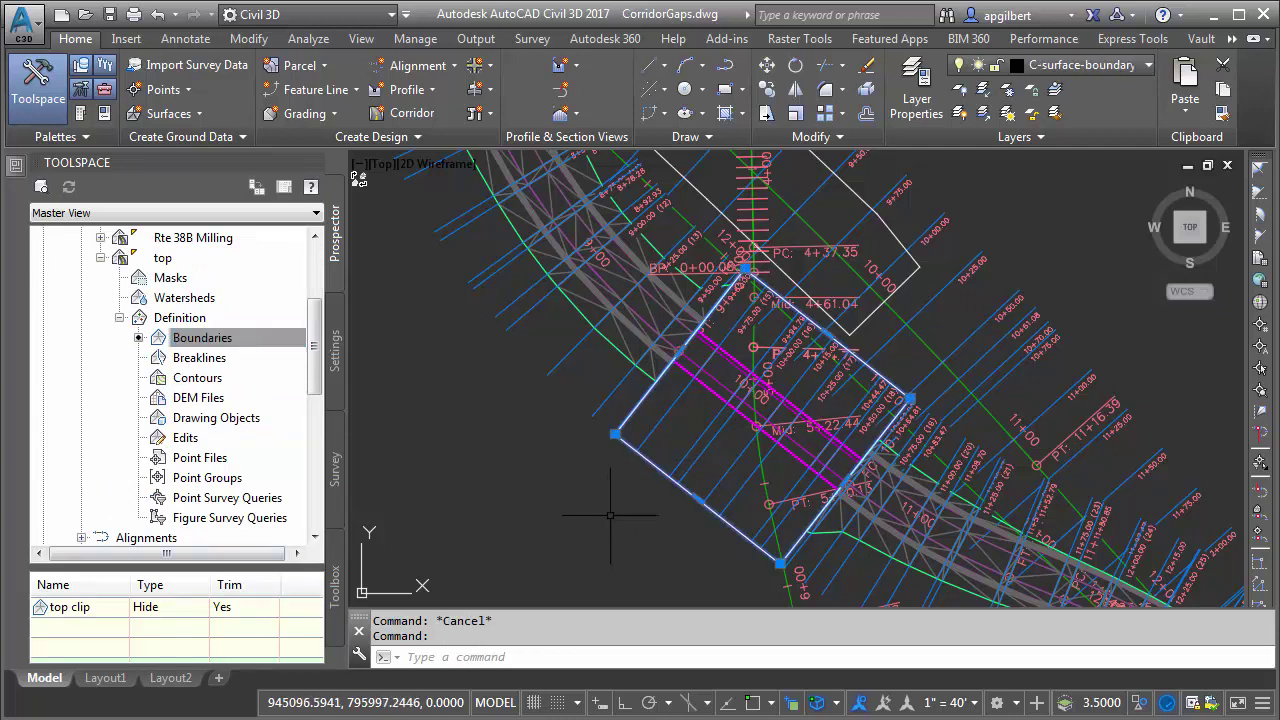
key(Escape)
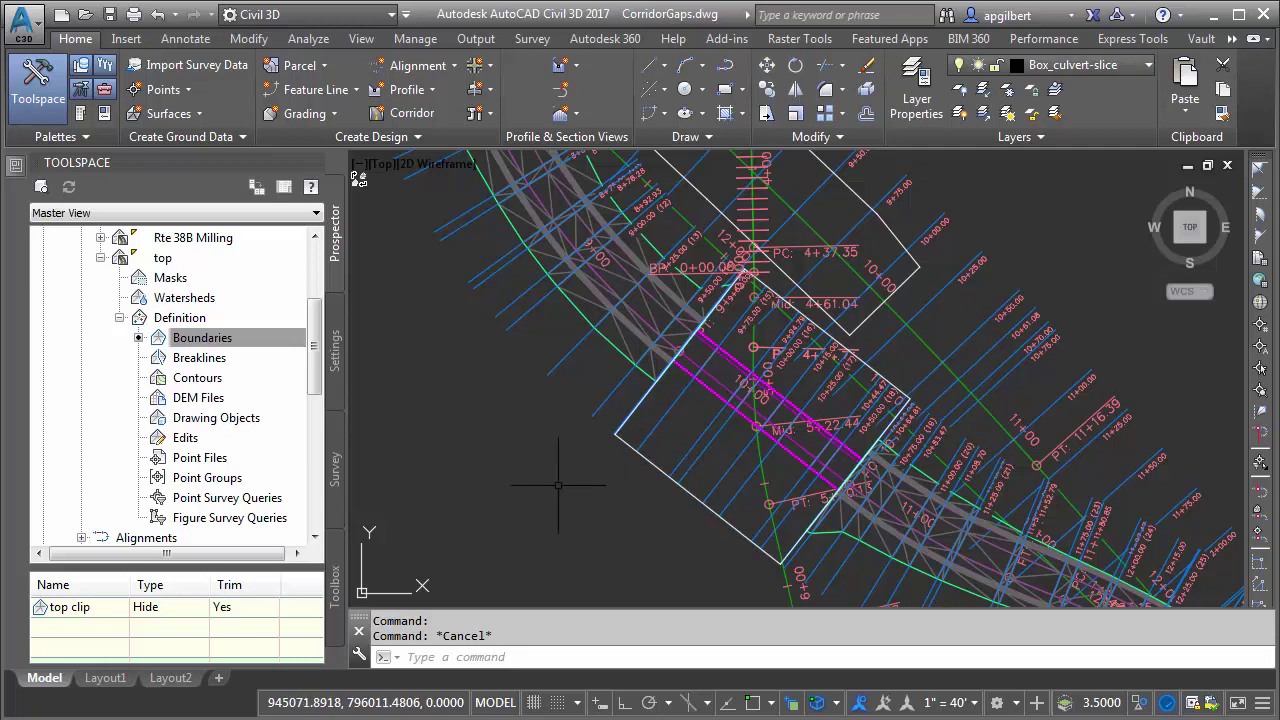
Check the sample line just inside the start of the bridge gap, and collapse the top surface's branch.
mouse_move(569, 487)
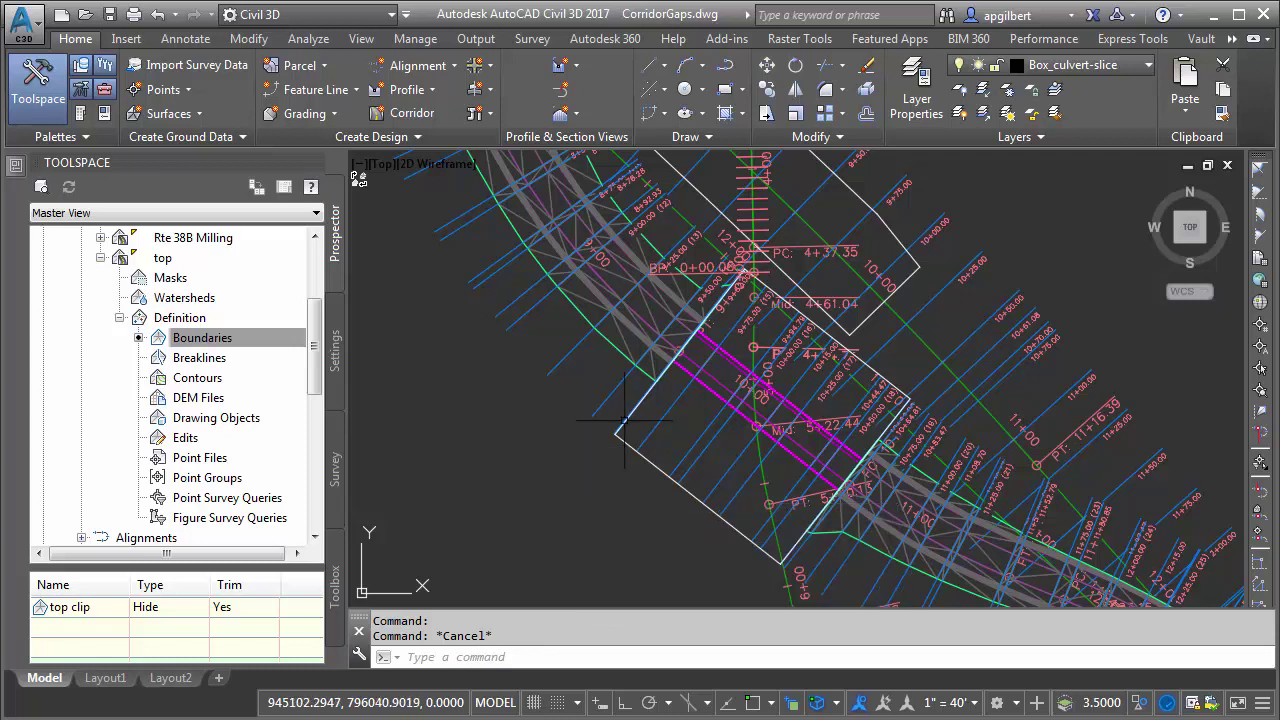
mouse_move(555, 437)
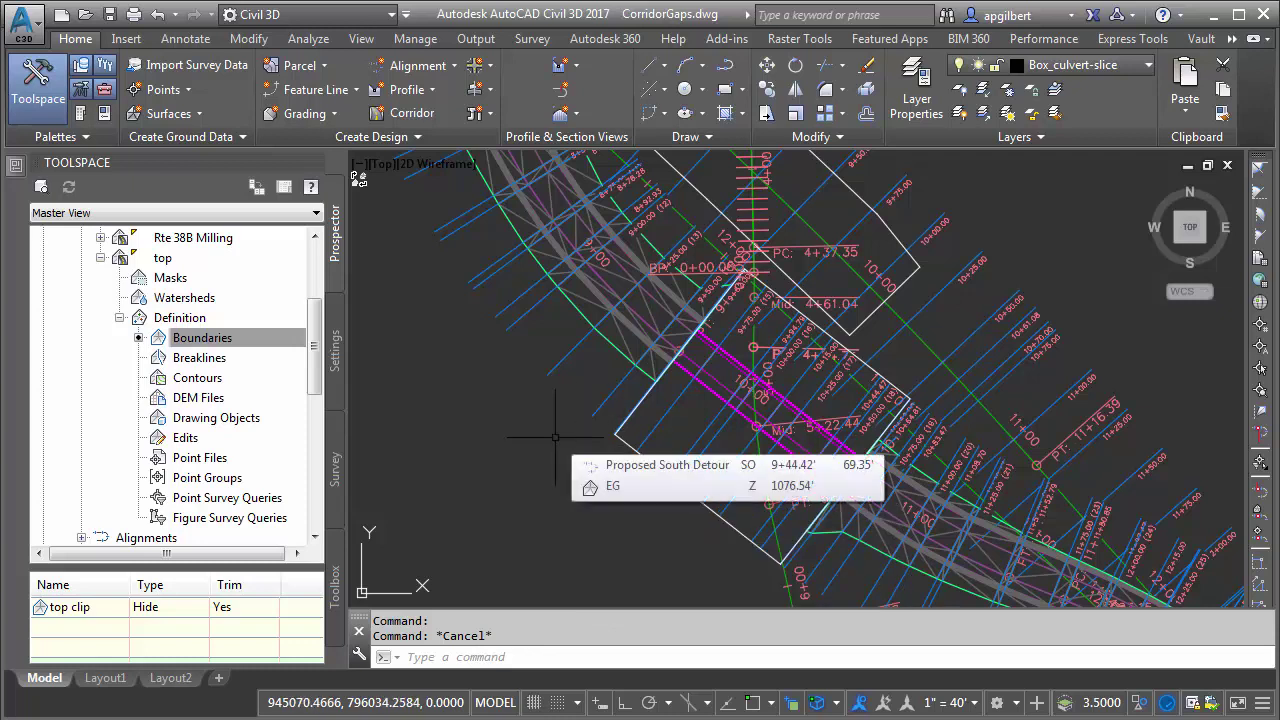
click(649, 431)
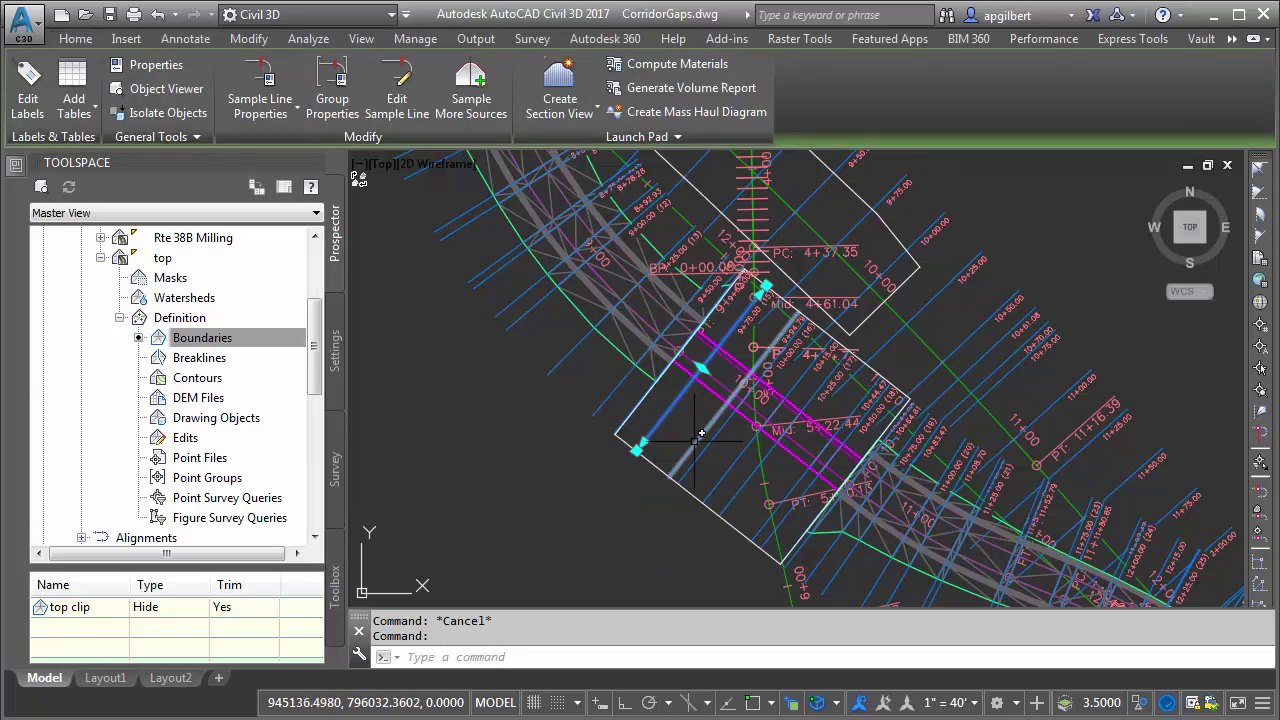
key(Escape)
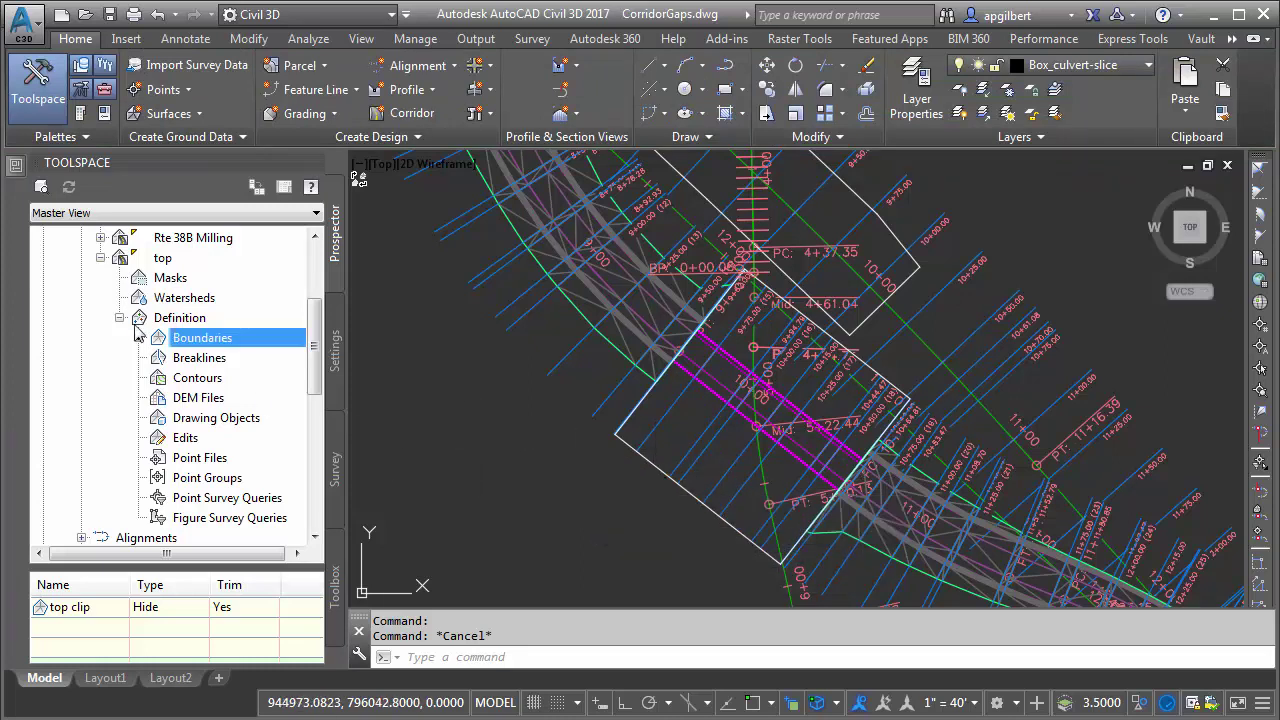
click(119, 318)
click(100, 258)
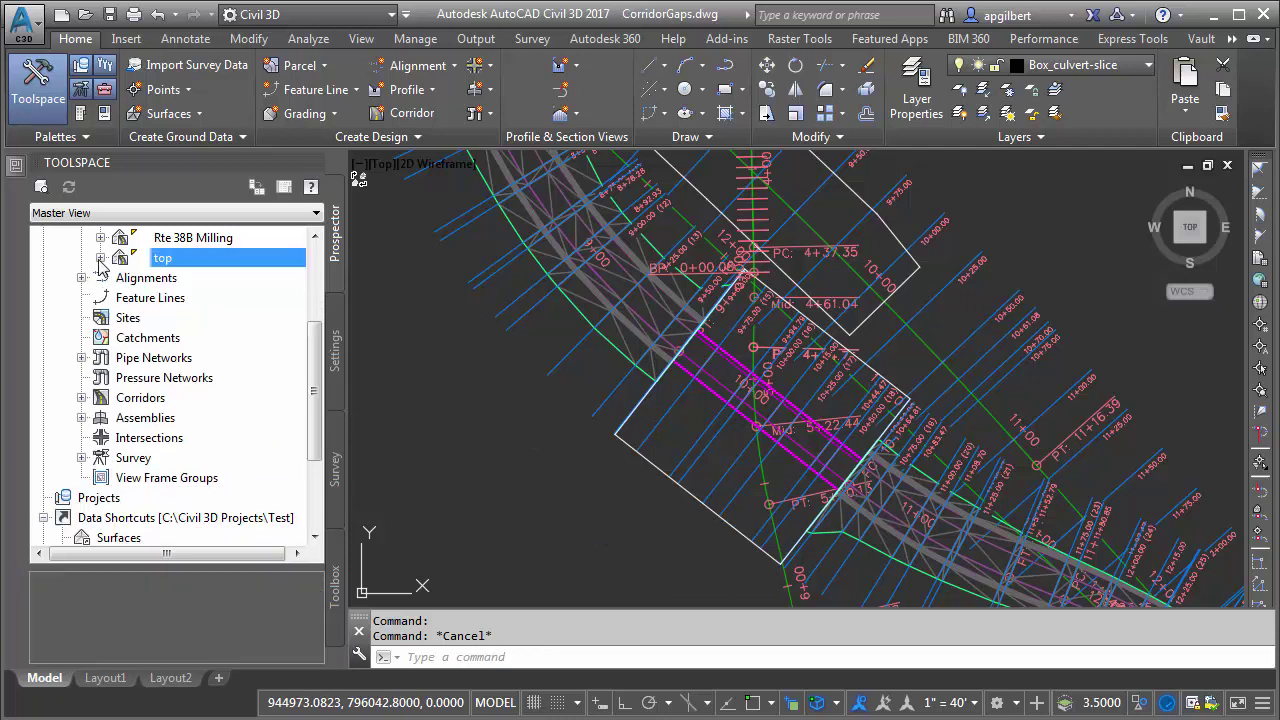
Review the start and end stations of the regions in the detour corridor's properties, and regenerate the drawing.
click(707, 390)
click(158, 88)
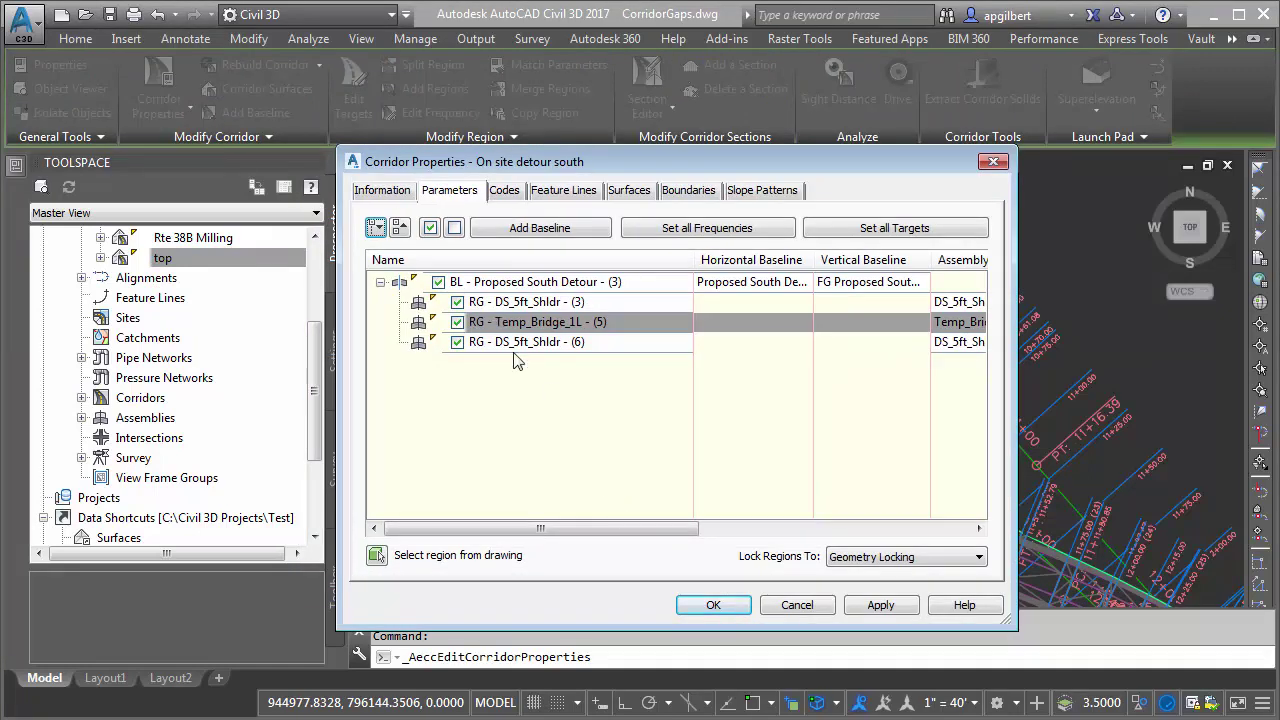
drag(600, 531, 855, 545)
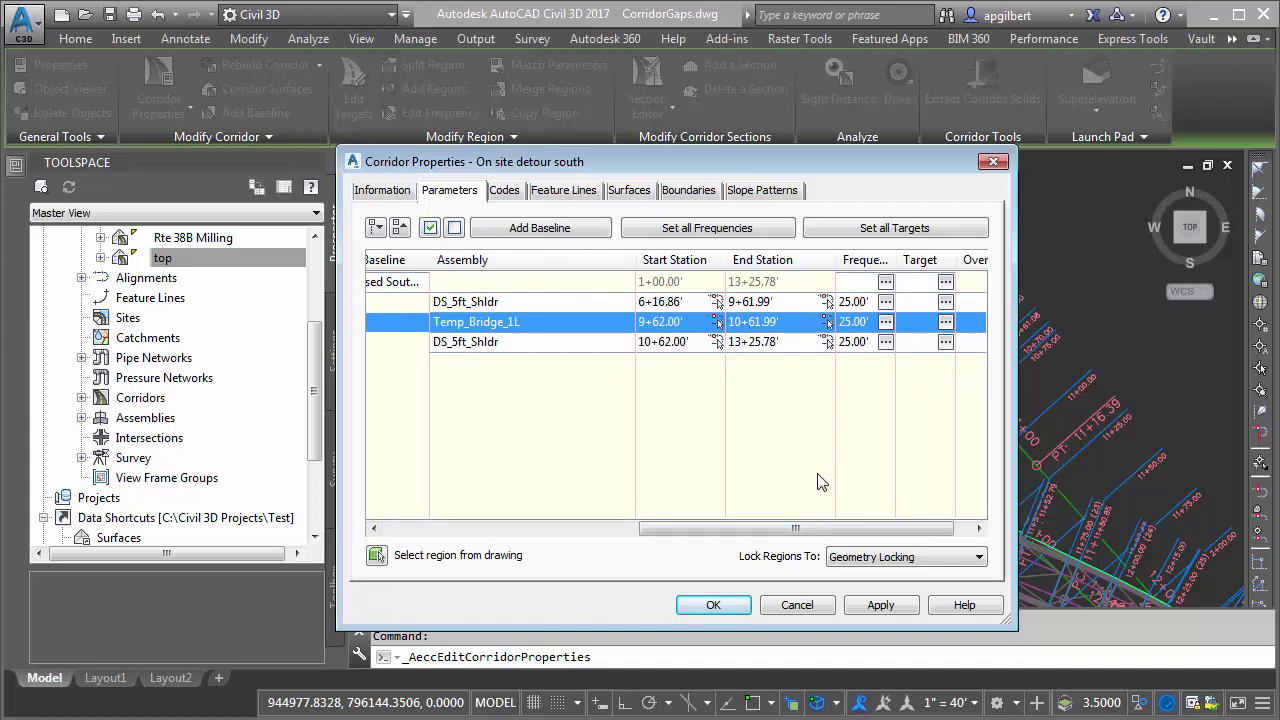
click(797, 606)
key(Escape)
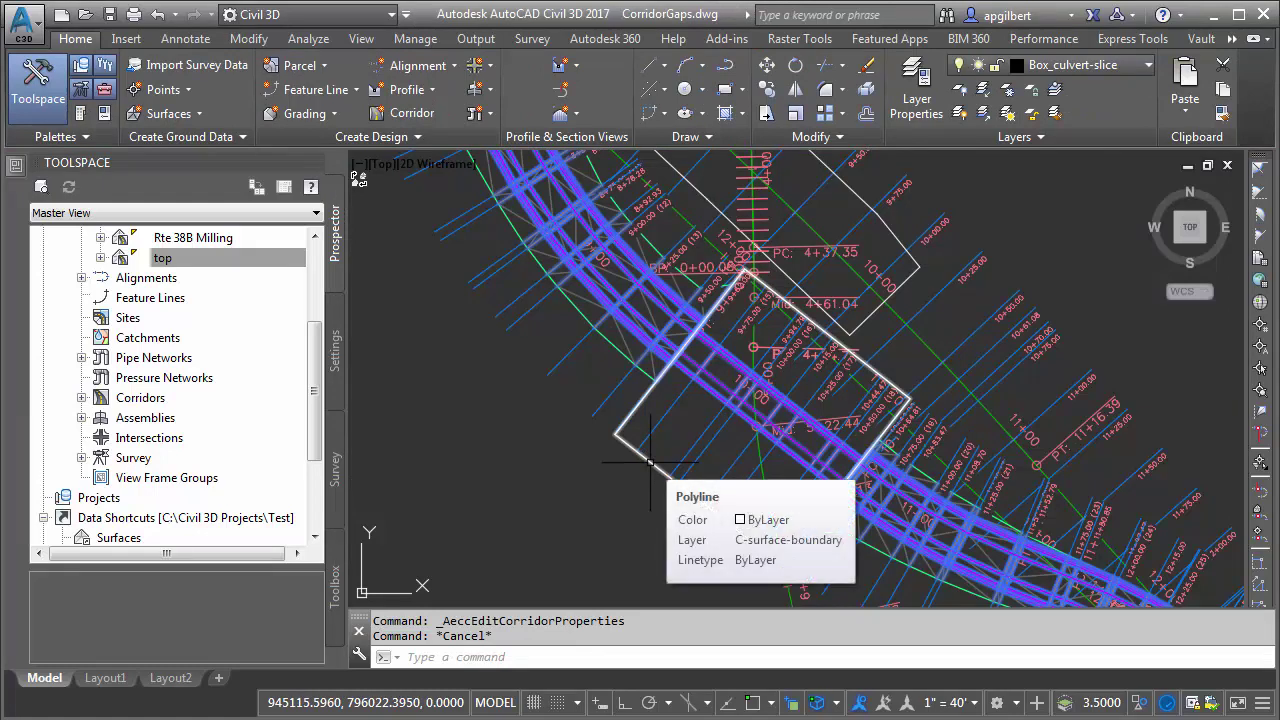
key(Escape)
text(re)
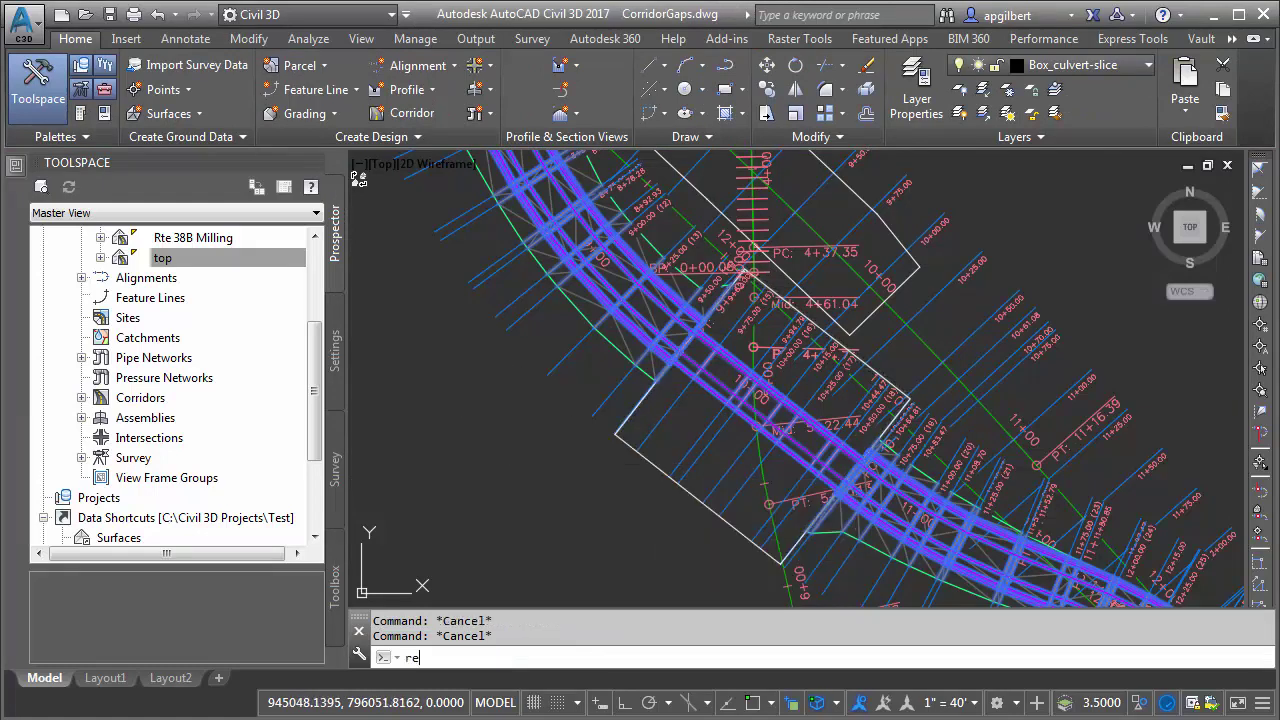
key(Return)
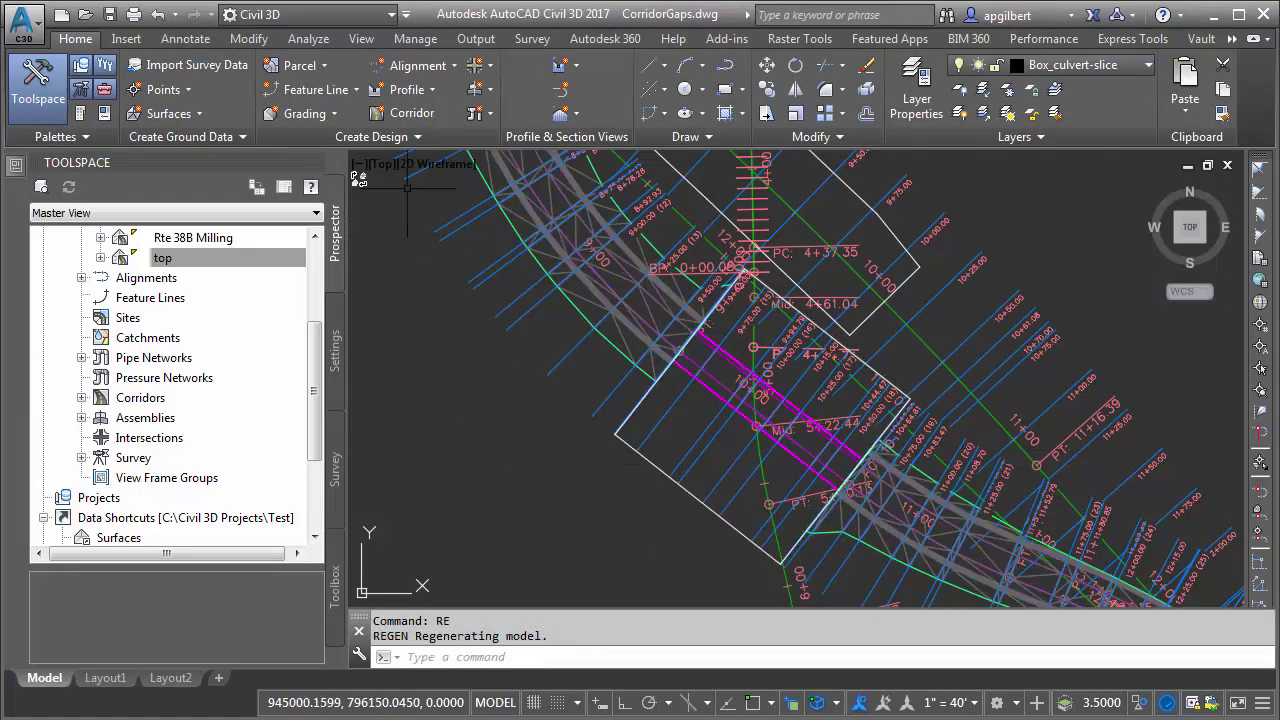
Split the model space into two vertical viewports.
click(362, 40)
click(678, 110)
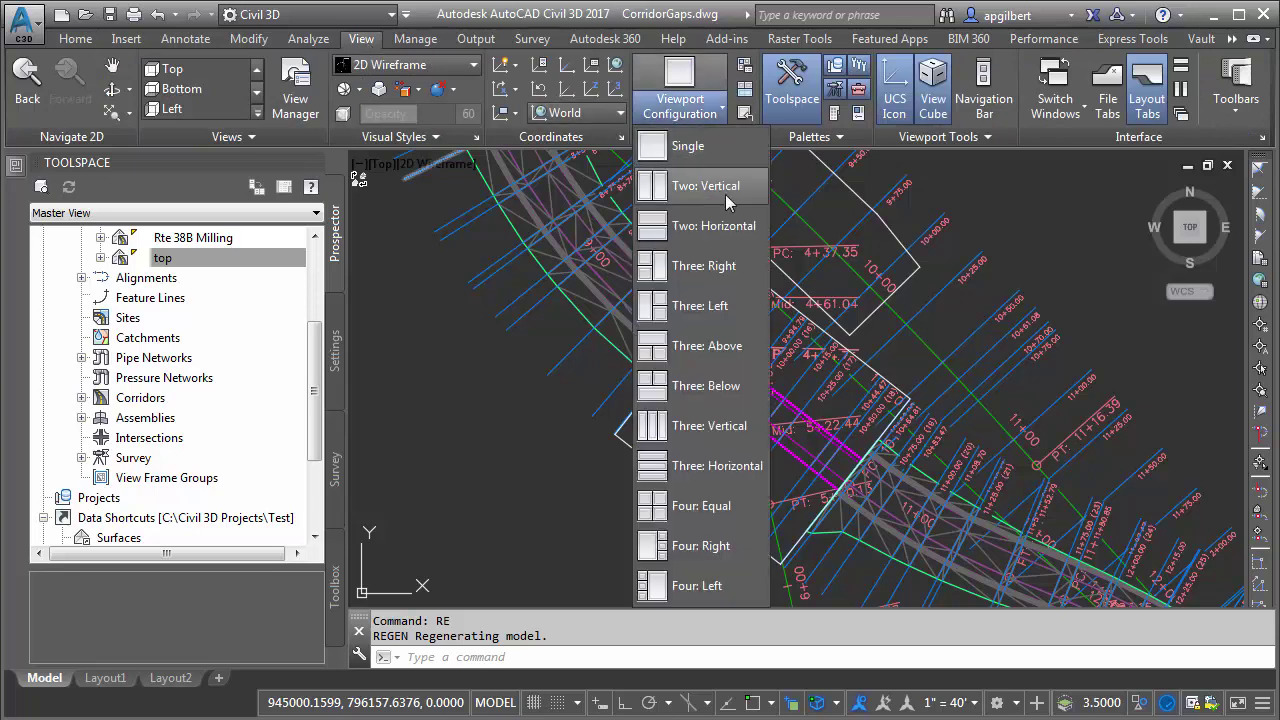
click(726, 196)
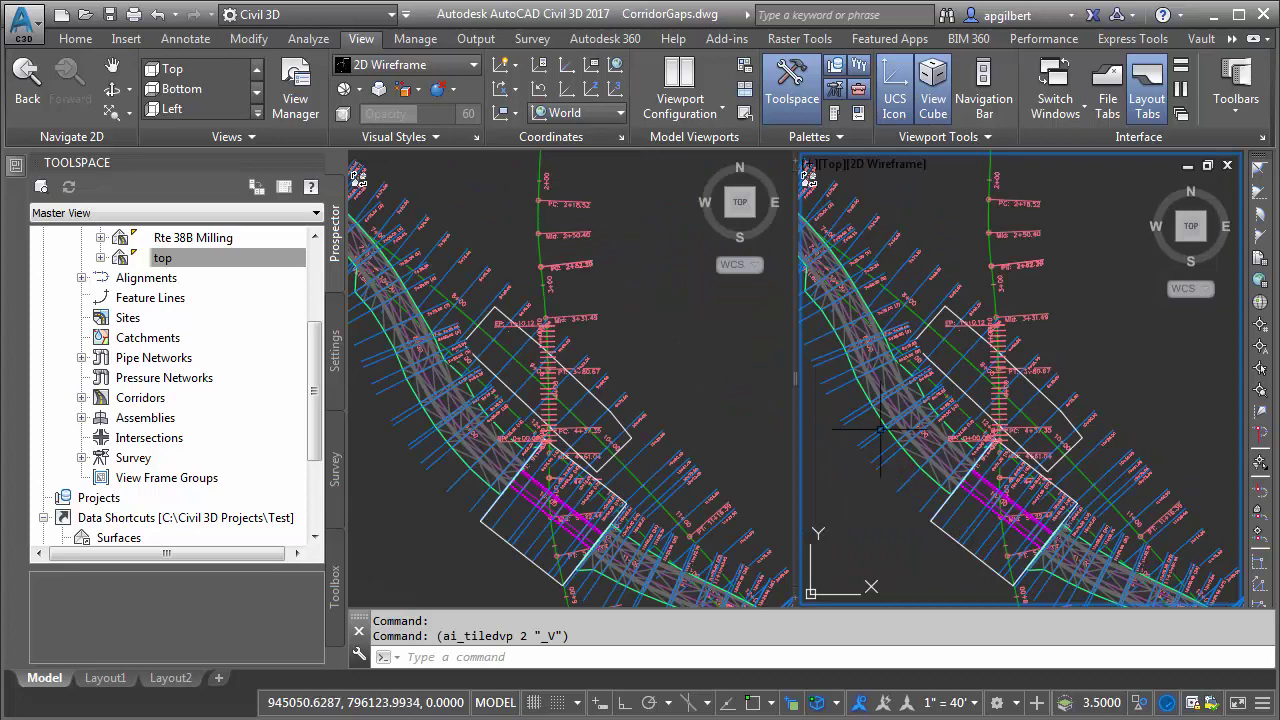
click(869, 441)
key(Escape)
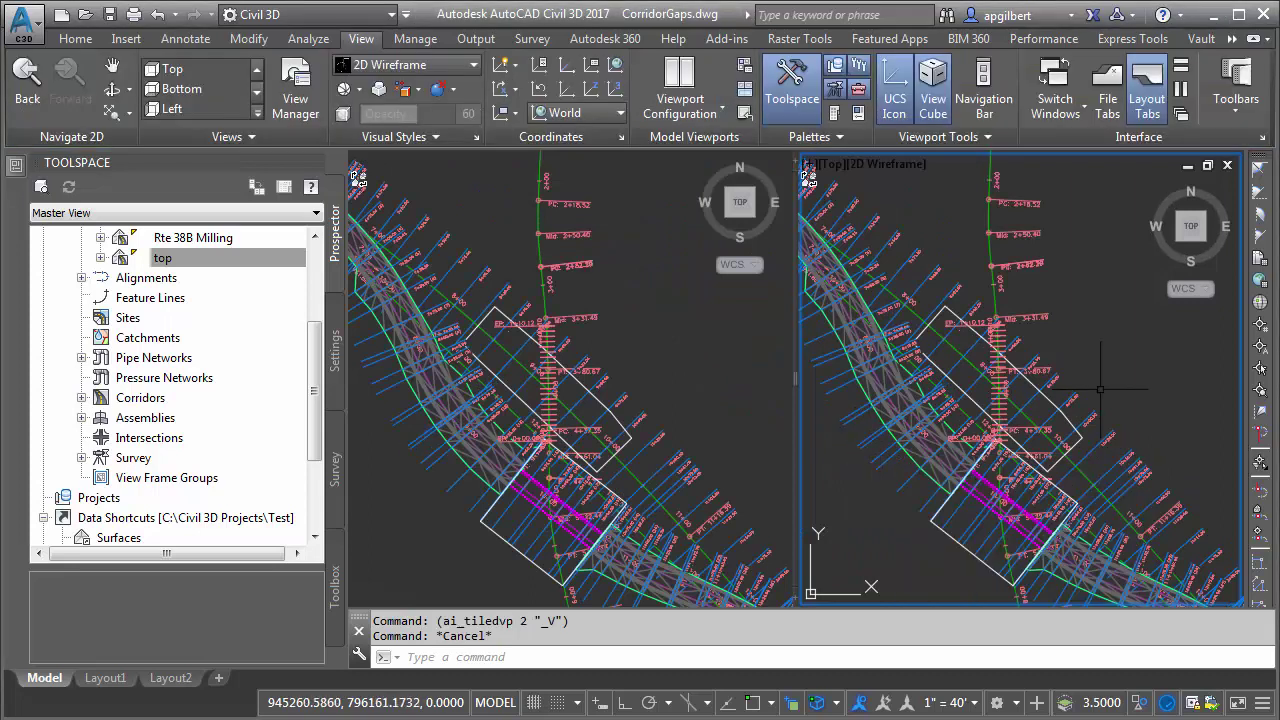
Show the station 9+62.00 section view in one viewport and a close-up plan of the bridge gap in the other.
scroll(1101, 387, down, 3)
scroll(1101, 387, down, 3)
scroll(1033, 447, up, 4)
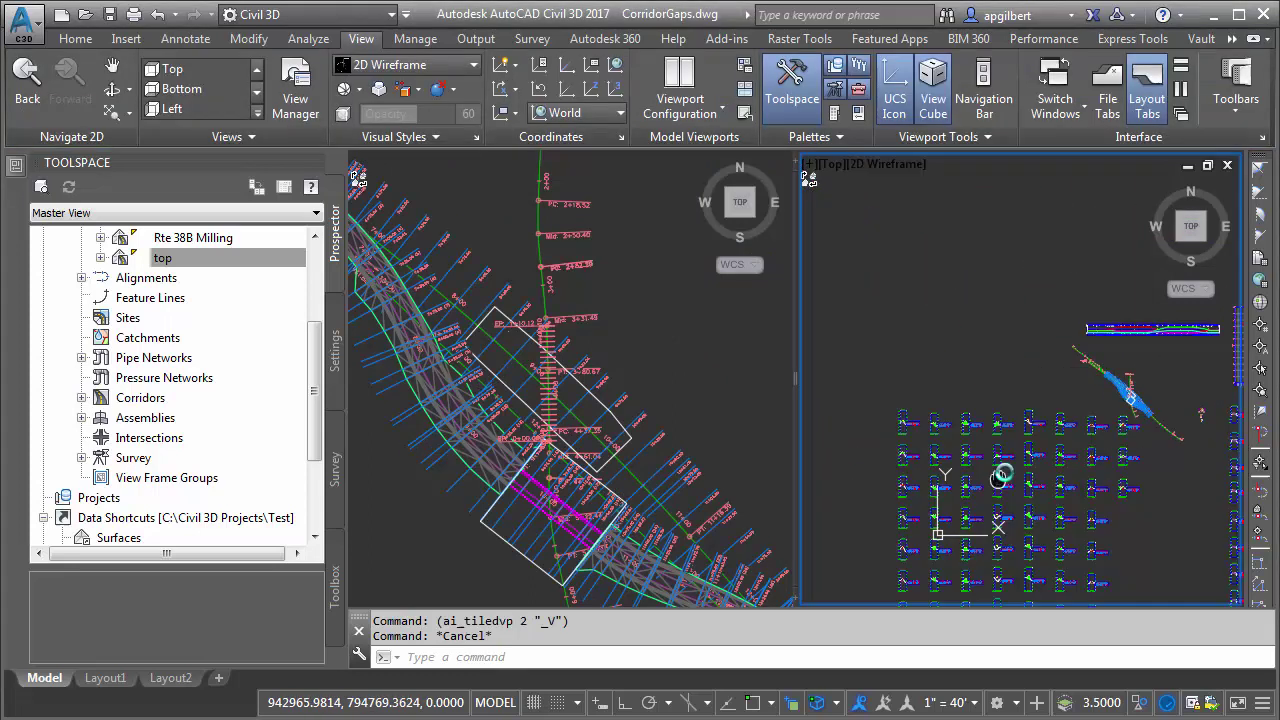
scroll(1033, 447, up, 5)
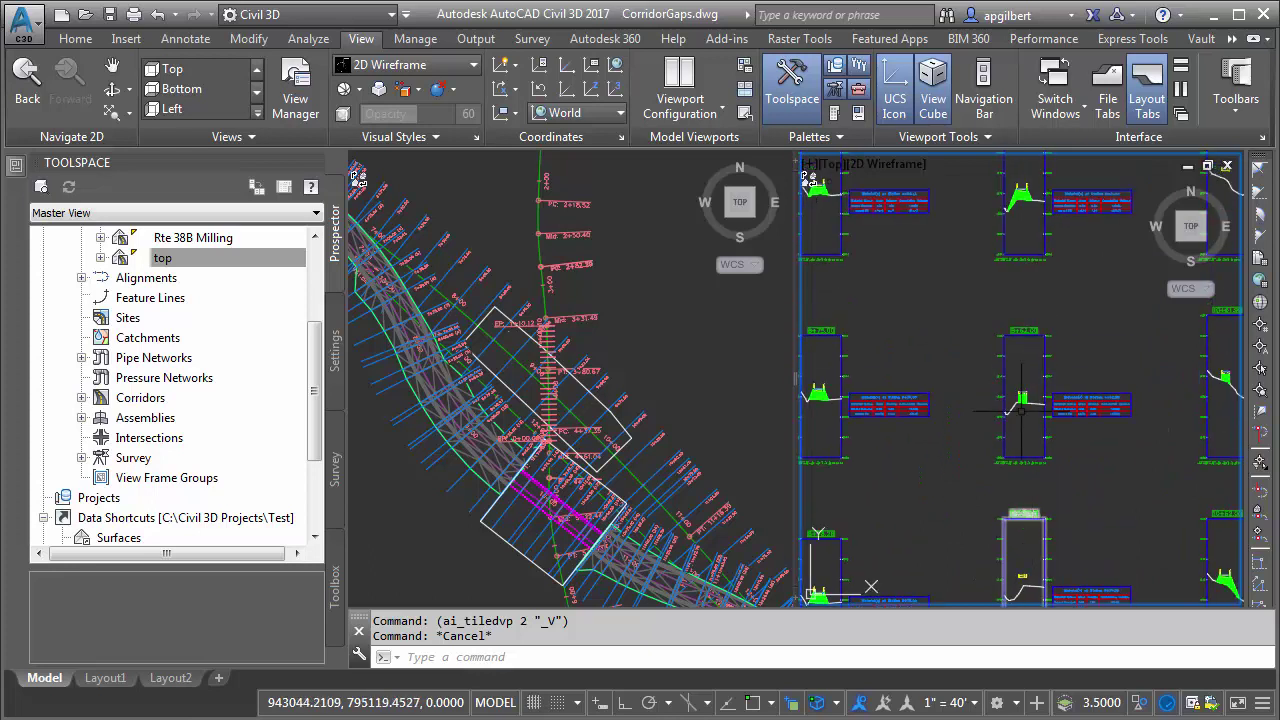
scroll(1100, 457, up, 2)
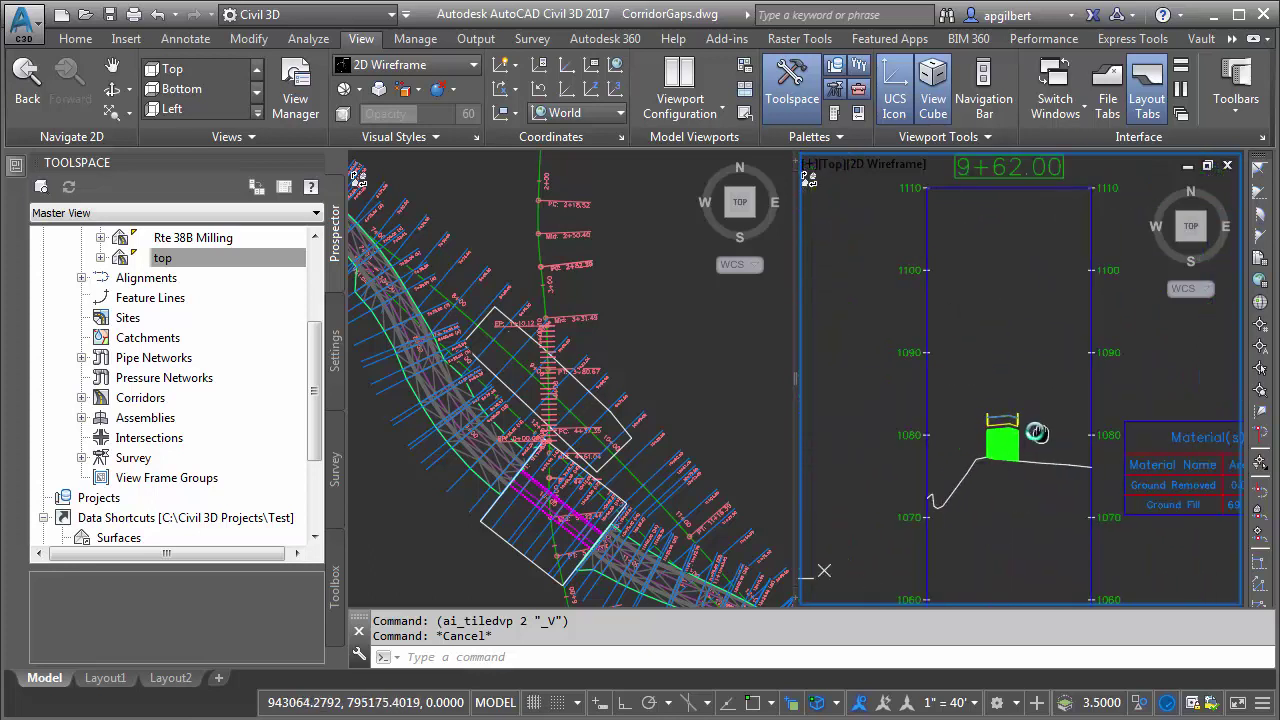
mouse_move(1043, 436)
middle_down()
mouse_move(1003, 436)
mouse_move(1023, 450)
middle_up()
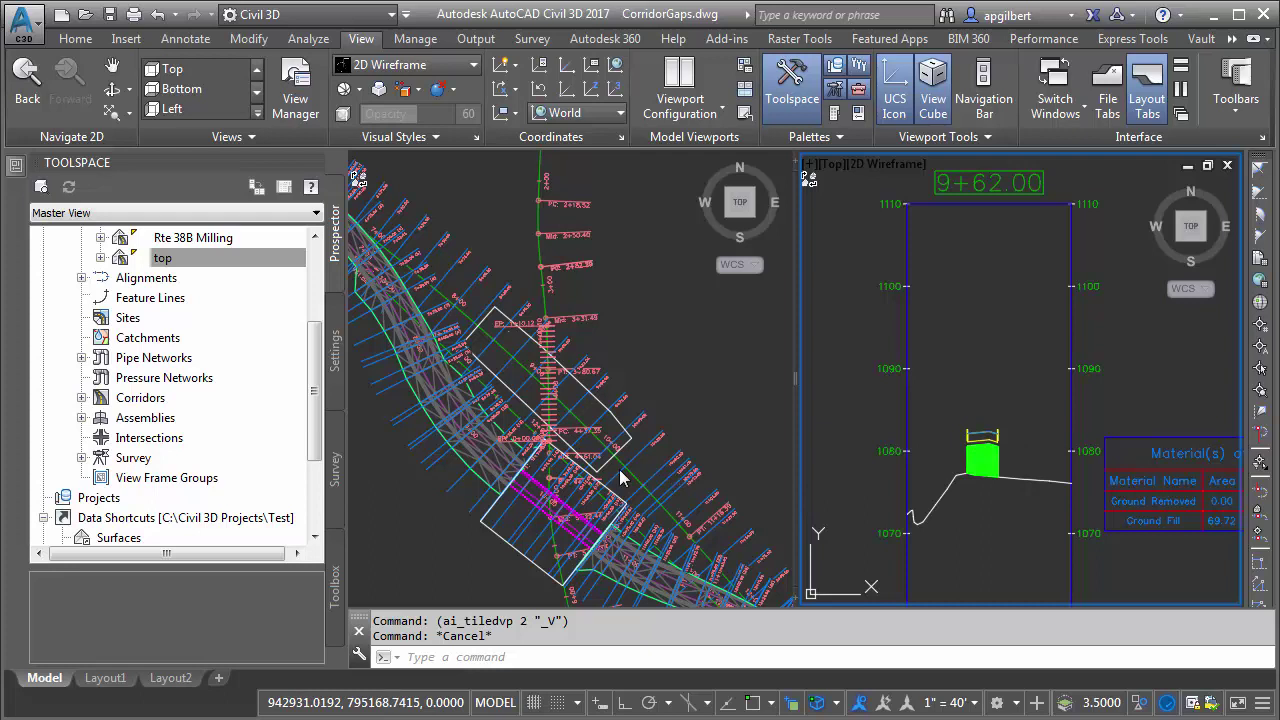
click(470, 537)
scroll(480, 540, up, 2)
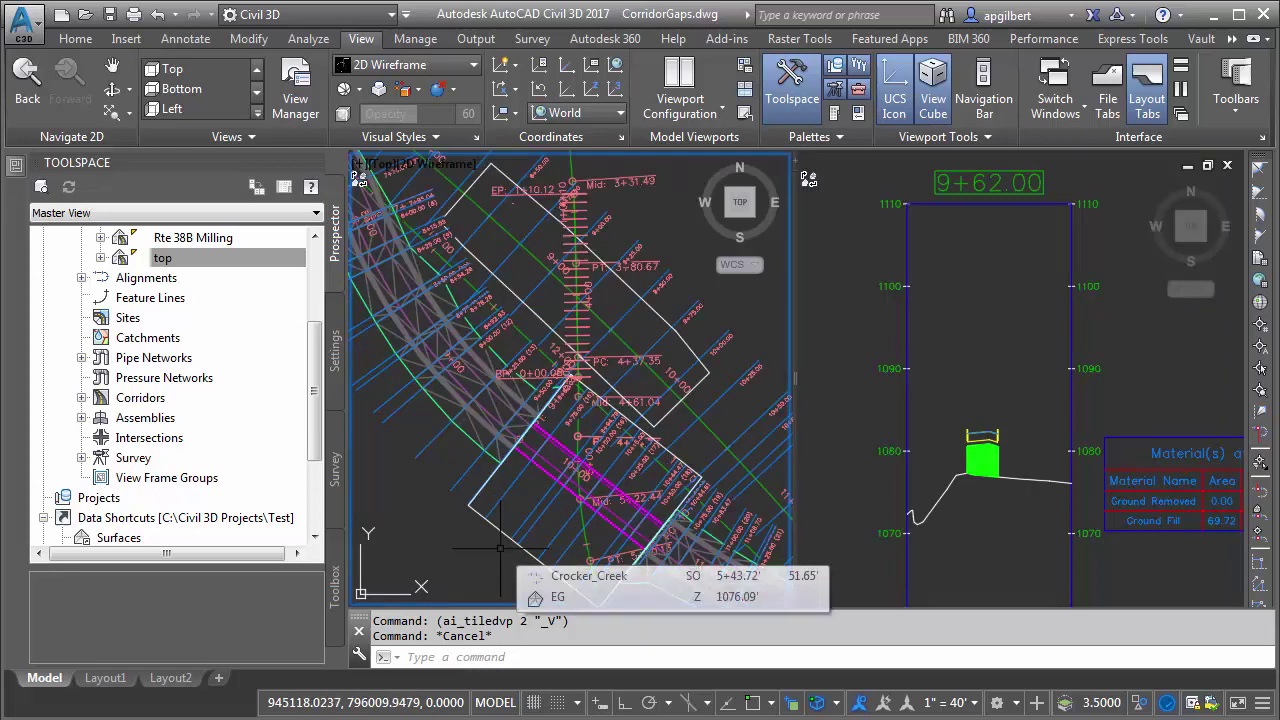
key(Escape)
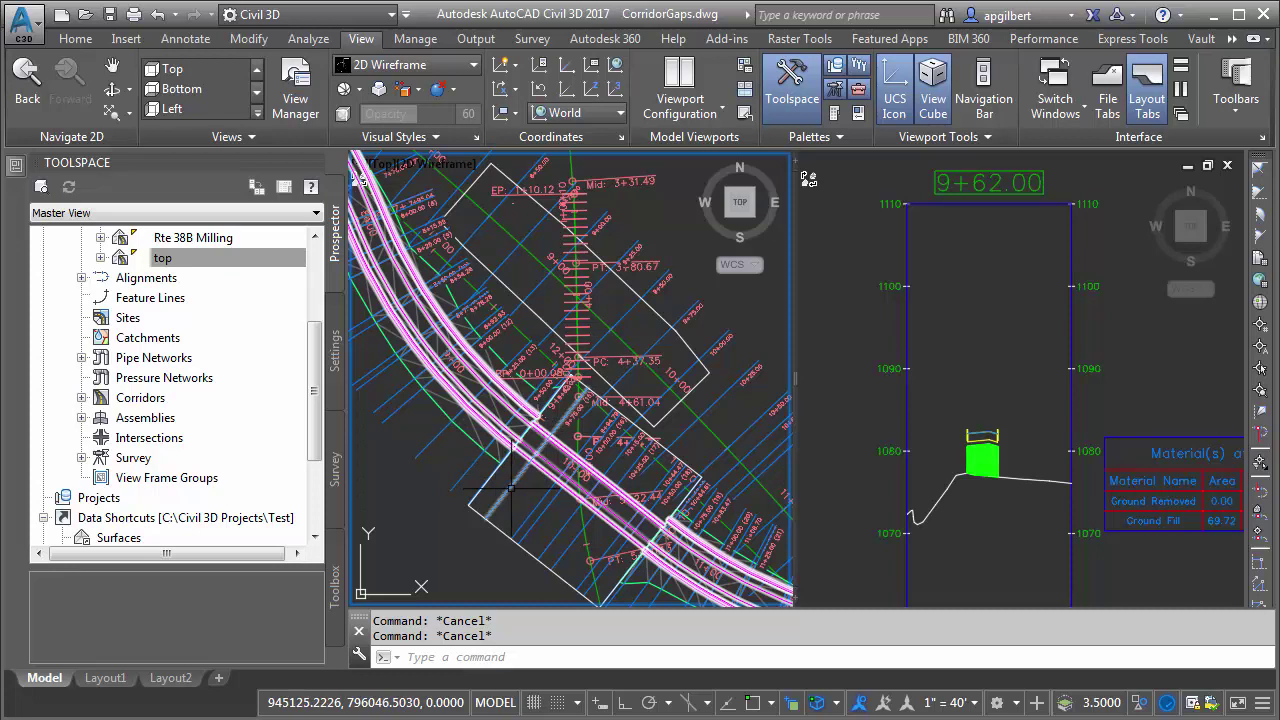
Generate a volume report for the Proposed South Detour alignment with sample line group SL Collection - 4 and the DS cut fill material list.
click(525, 468)
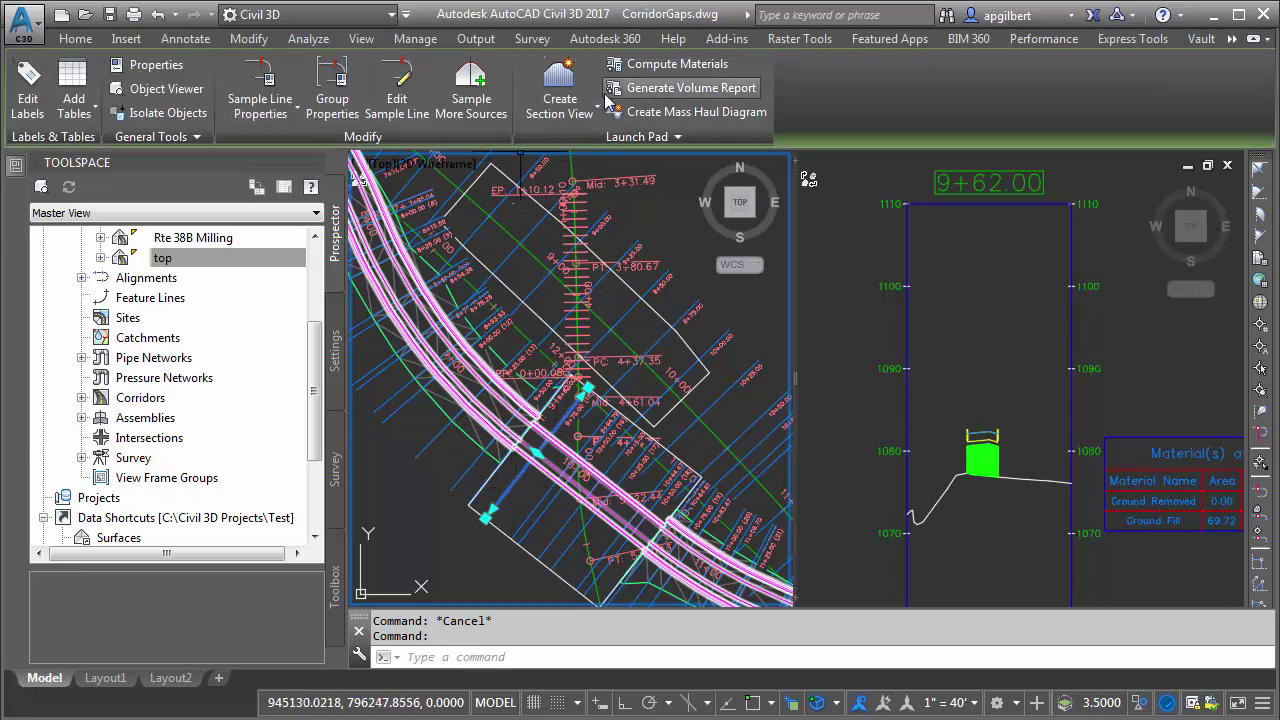
click(657, 90)
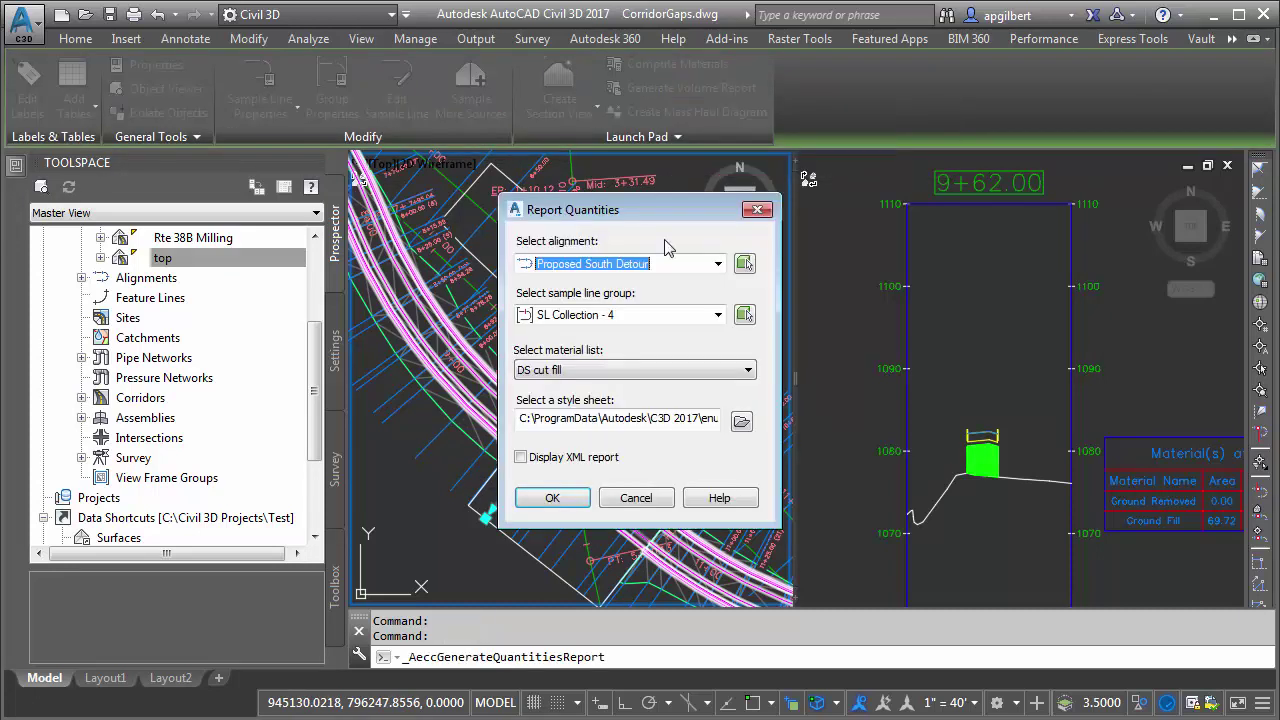
click(741, 420)
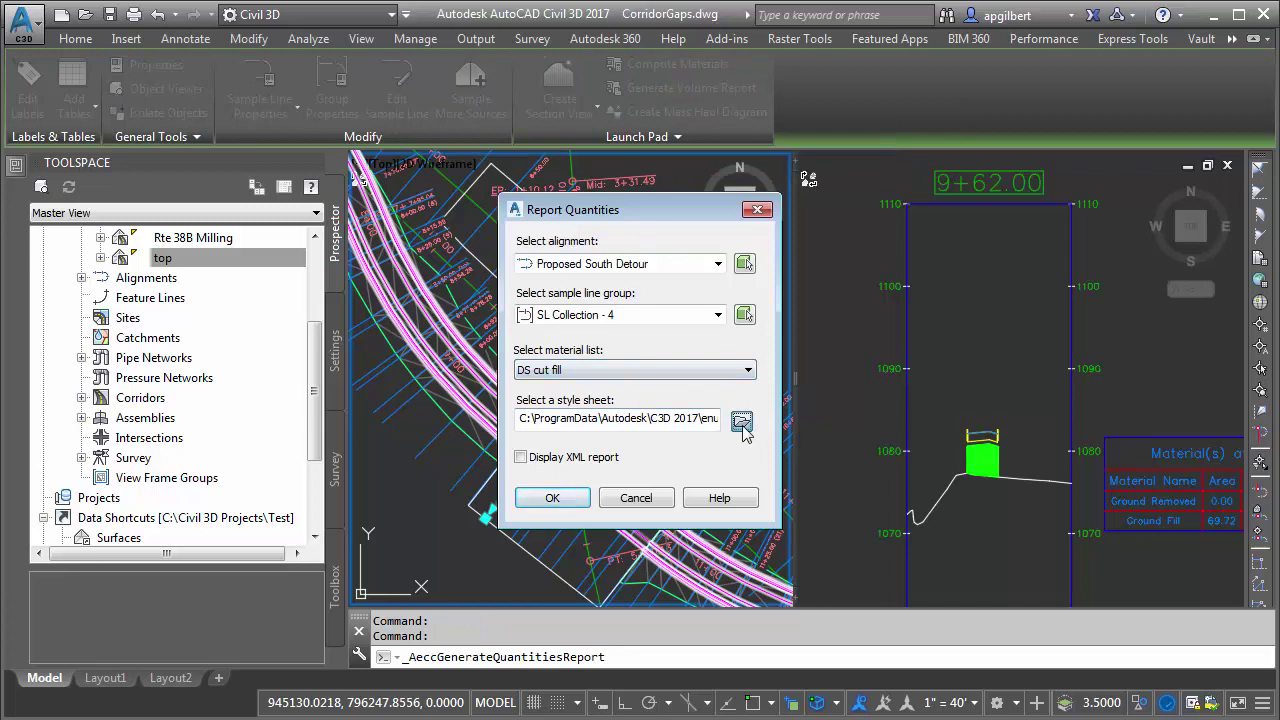
double_click(826, 364)
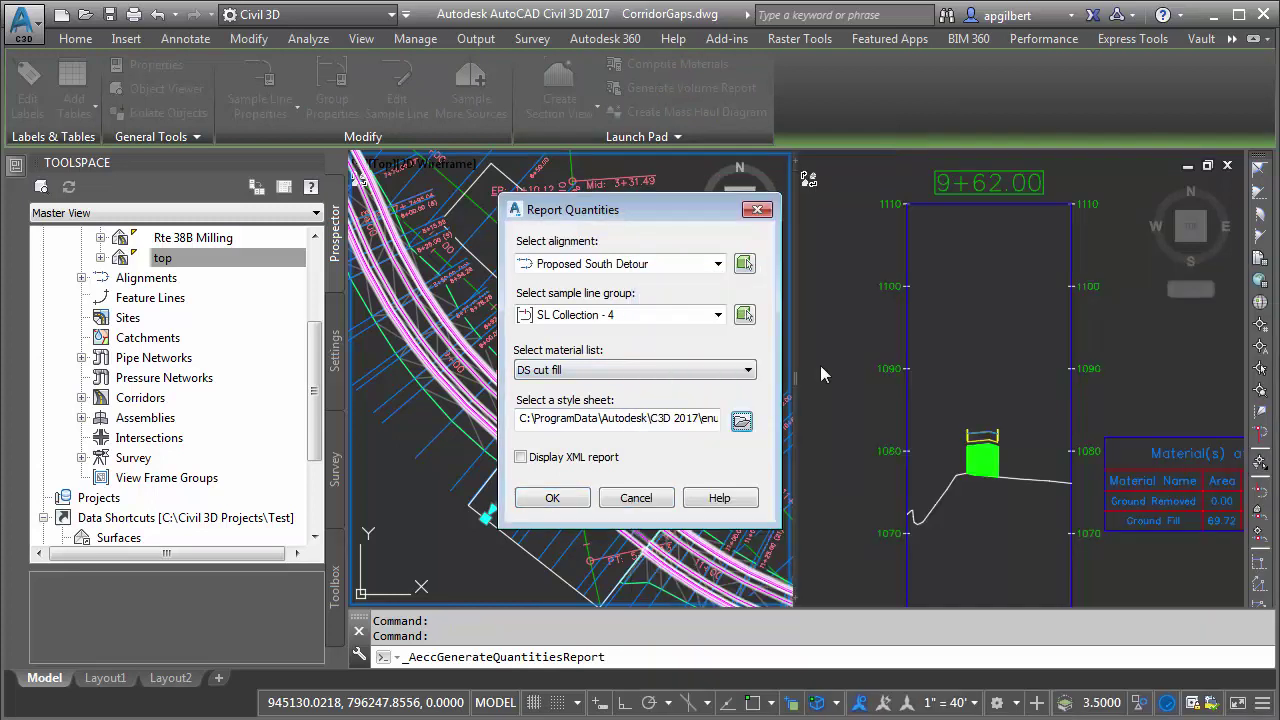
click(557, 499)
click(990, 565)
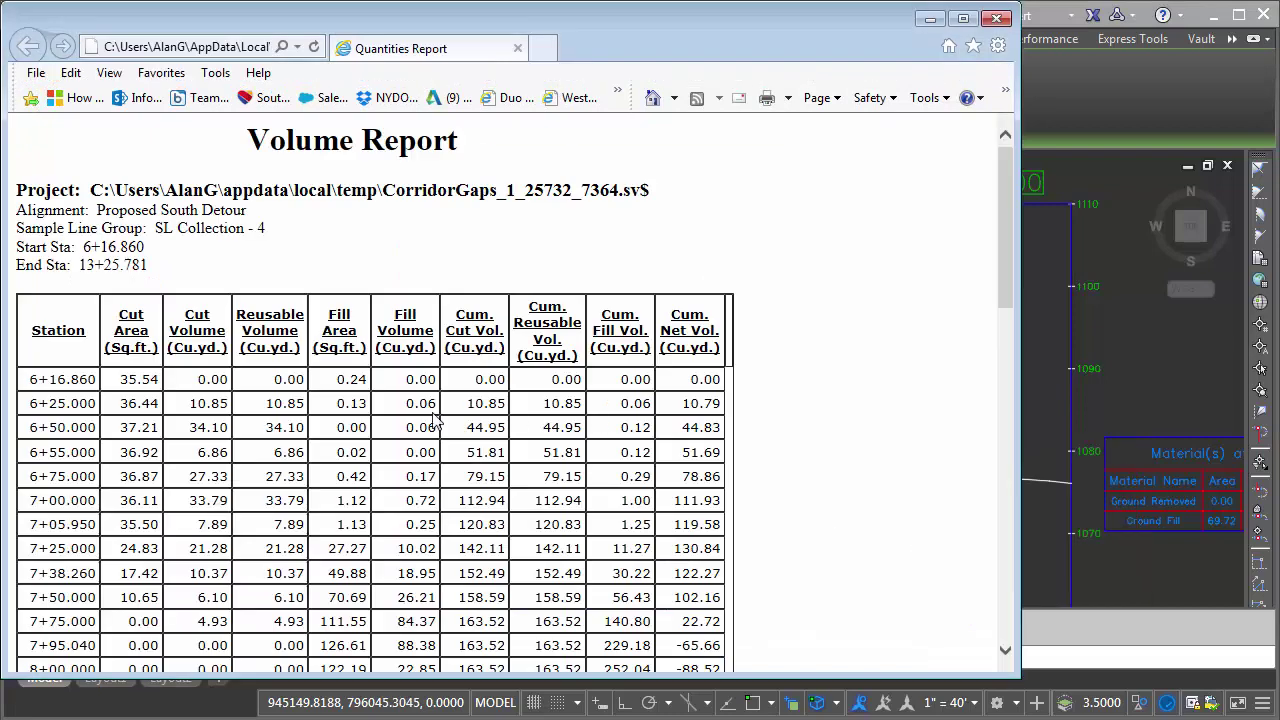
Compare the fill area at station 9+62.000 in the volume report with the area in the section view's material table.
scroll(430, 410, down, 5)
scroll(425, 407, down, 5)
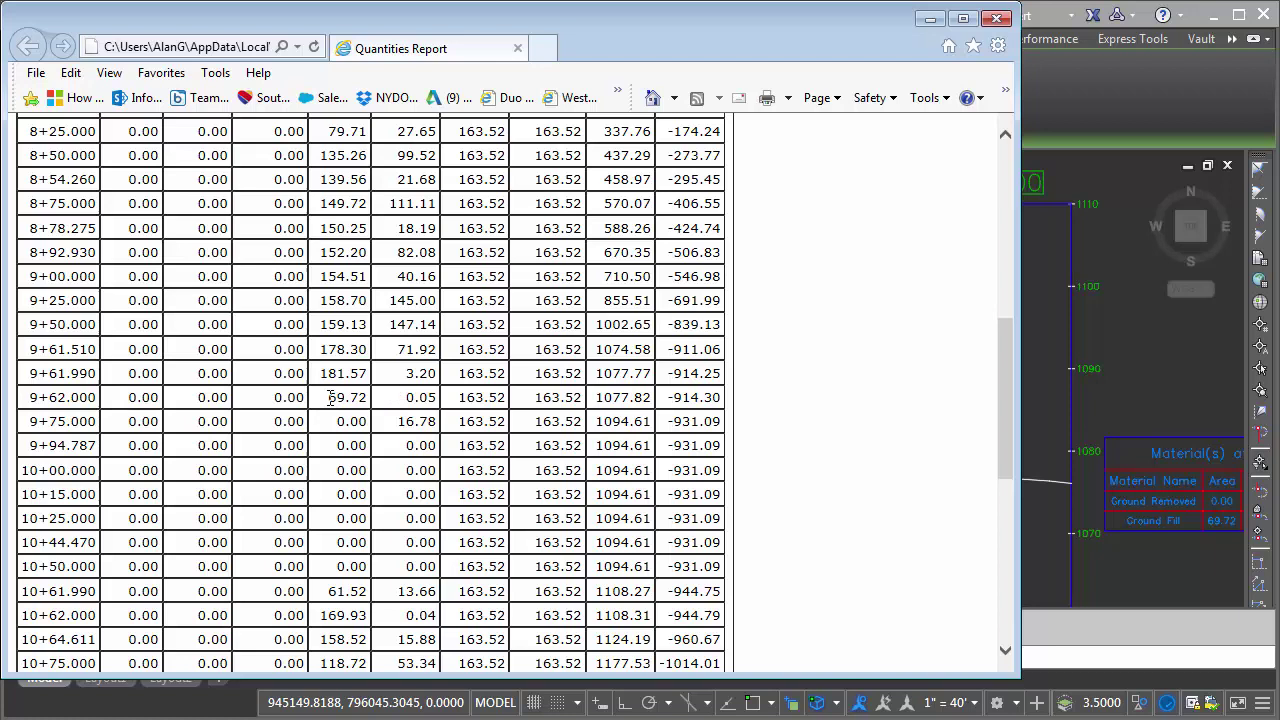
drag(331, 397, 372, 398)
scroll(375, 400, up, 8)
scroll(350, 400, down, 6)
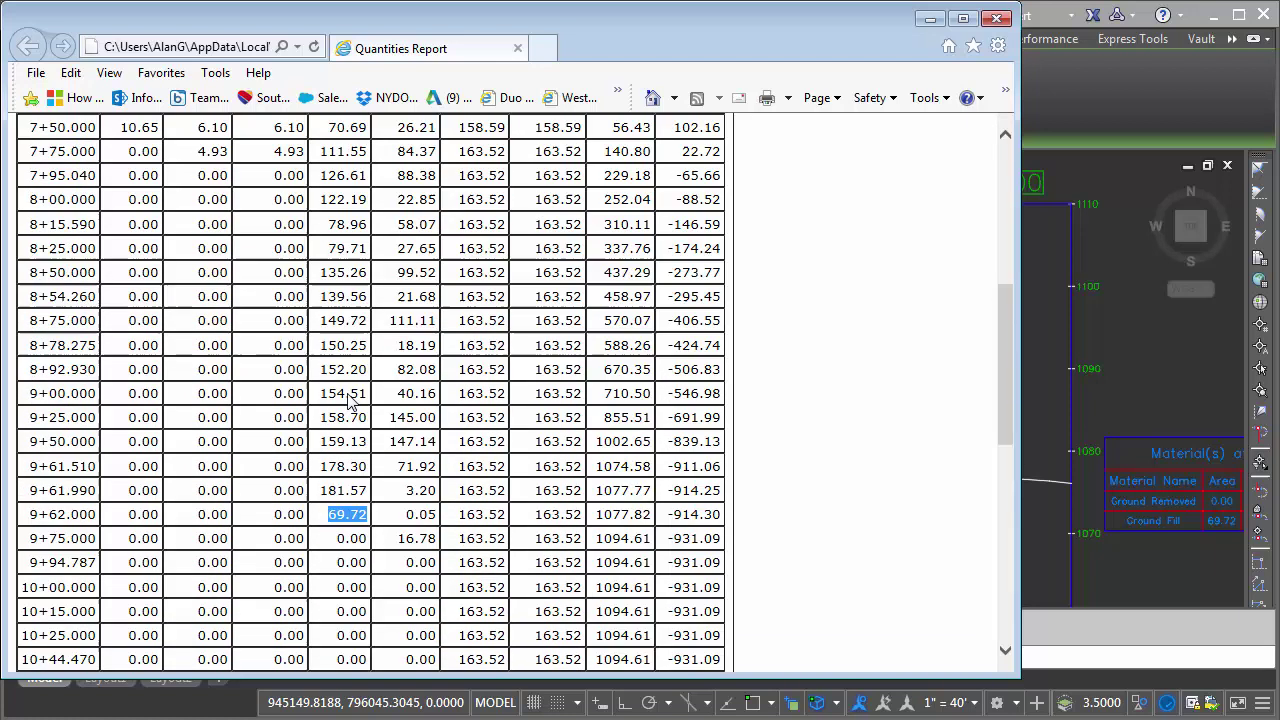
scroll(350, 400, down, 2)
click(1036, 424)
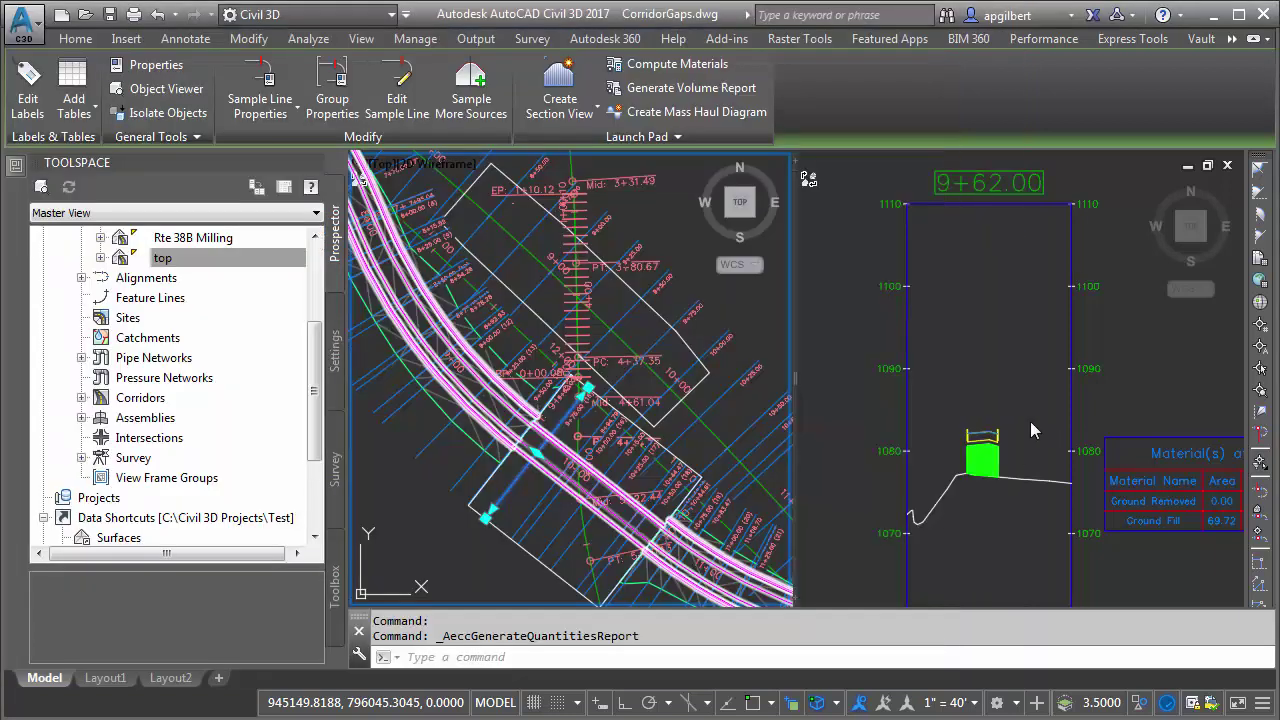
key(alt+Tab)
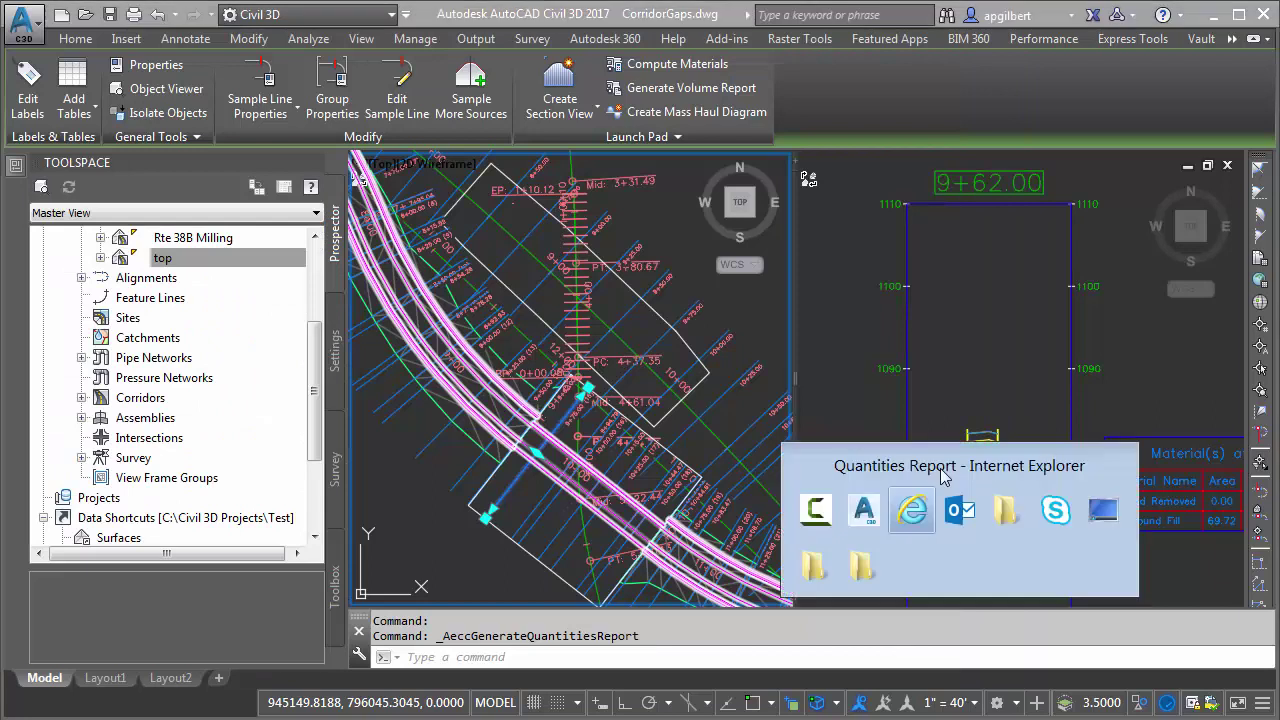
click(386, 411)
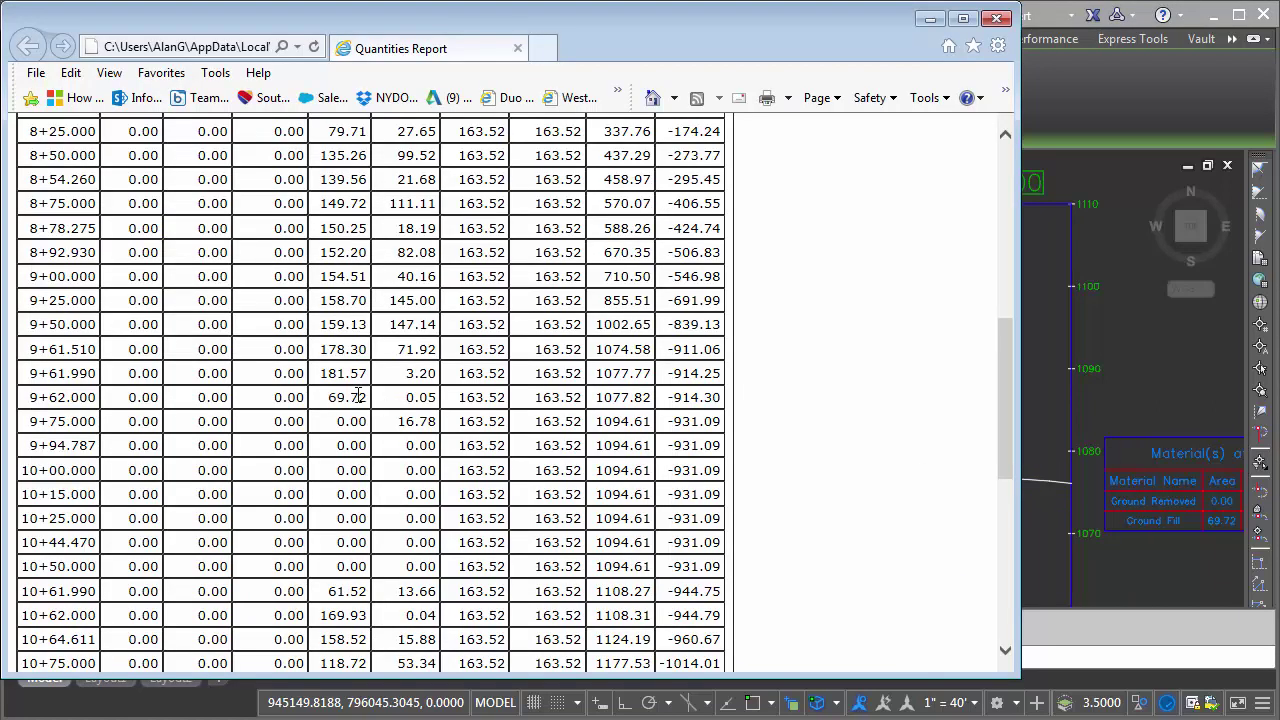
Examine the fill volume and cumulative fill volume at station 9+62.000 against the preceding station 9+61.990 in the report.
drag(401, 398, 432, 400)
drag(68, 380, 102, 400)
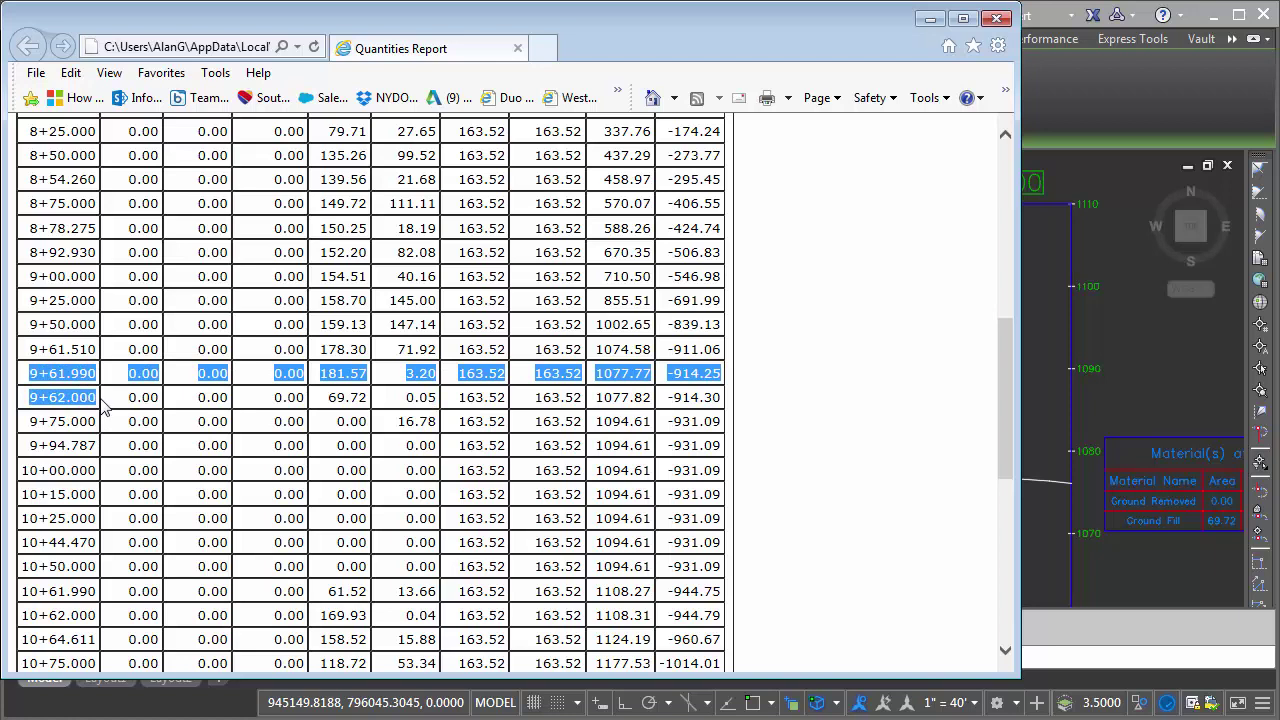
click(48, 393)
drag(31, 373, 97, 374)
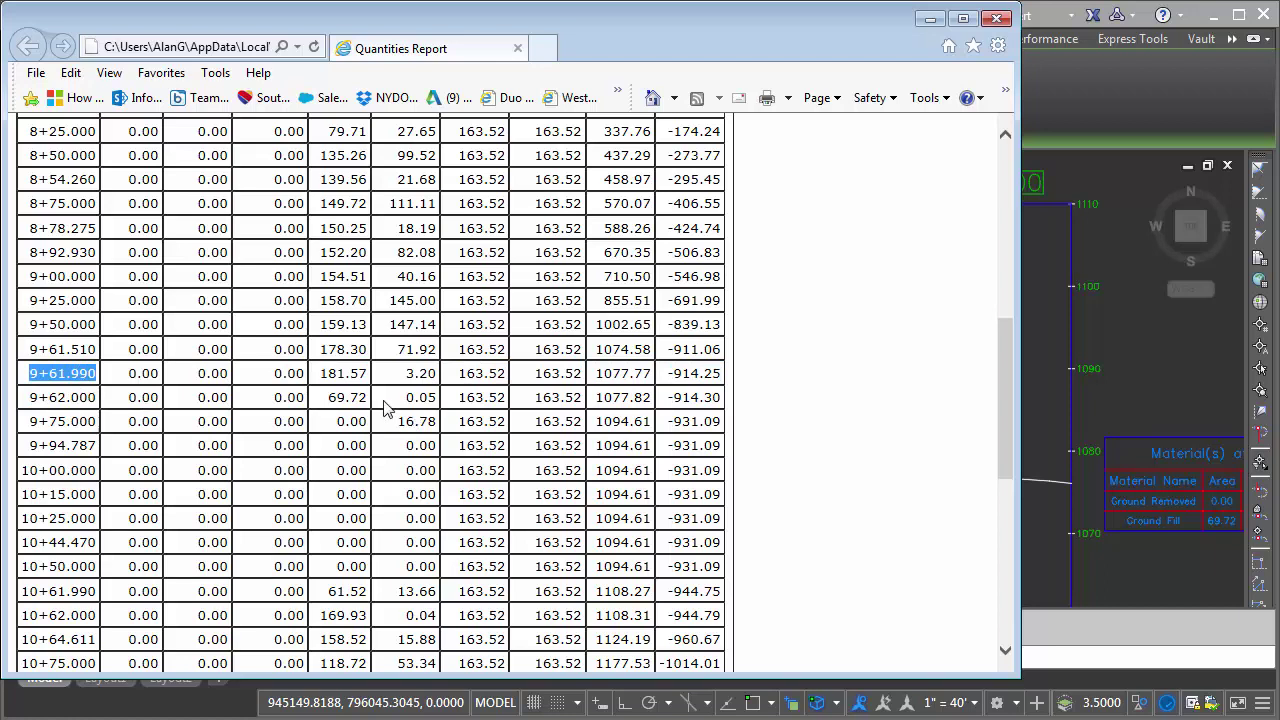
drag(385, 402, 440, 400)
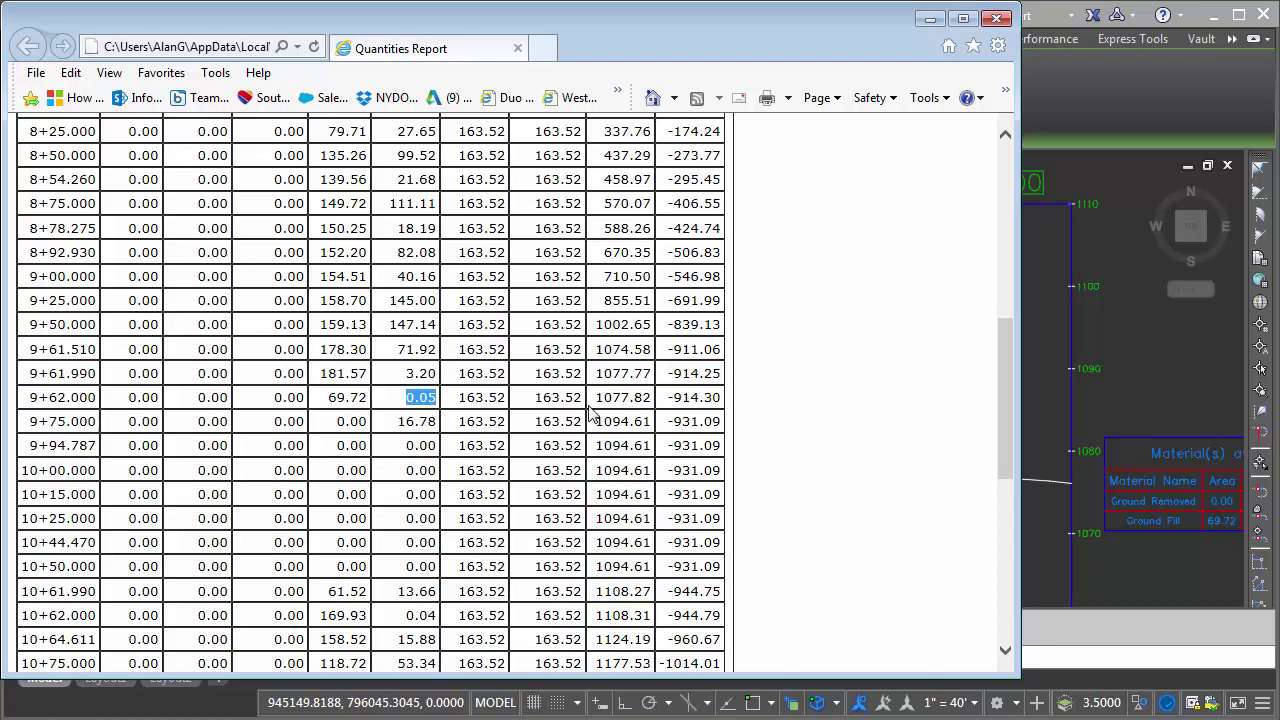
drag(596, 399, 646, 400)
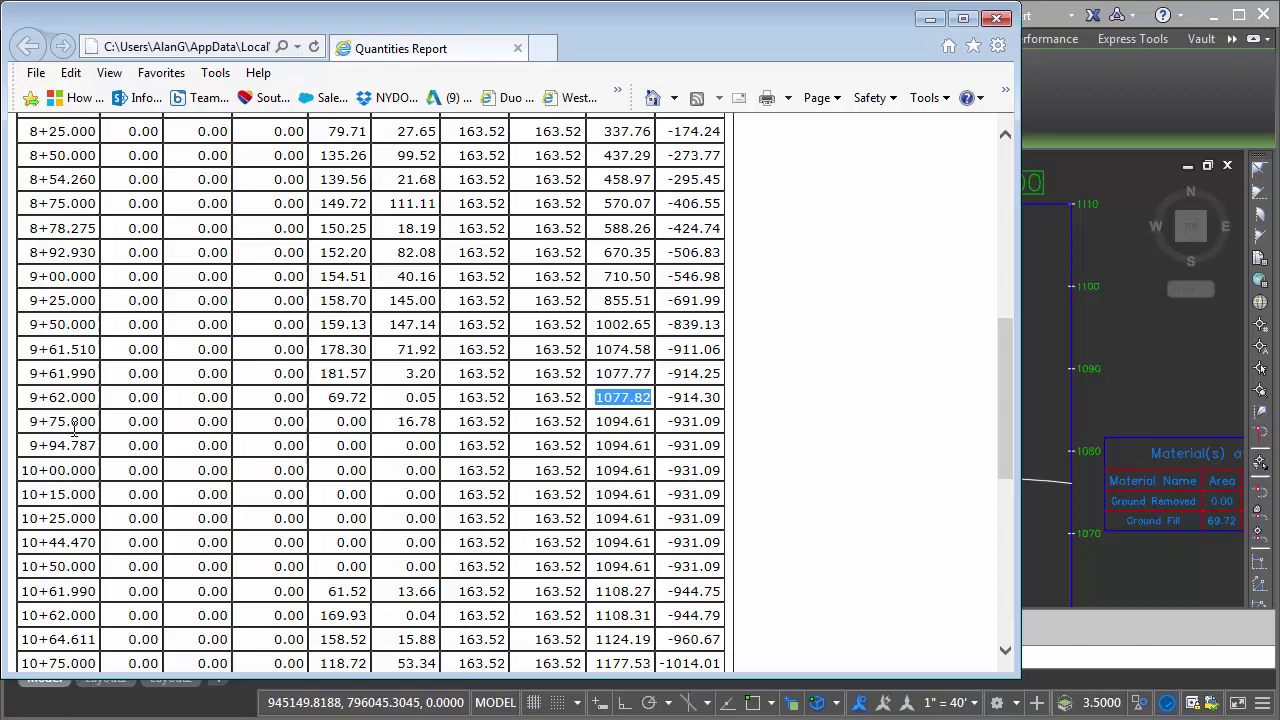
Examine the fill area, fill volume and cumulative fill volume between stations 9+62.000 and 9+75.000 at the start of the bridge gap.
drag(327, 398, 376, 424)
drag(28, 399, 358, 405)
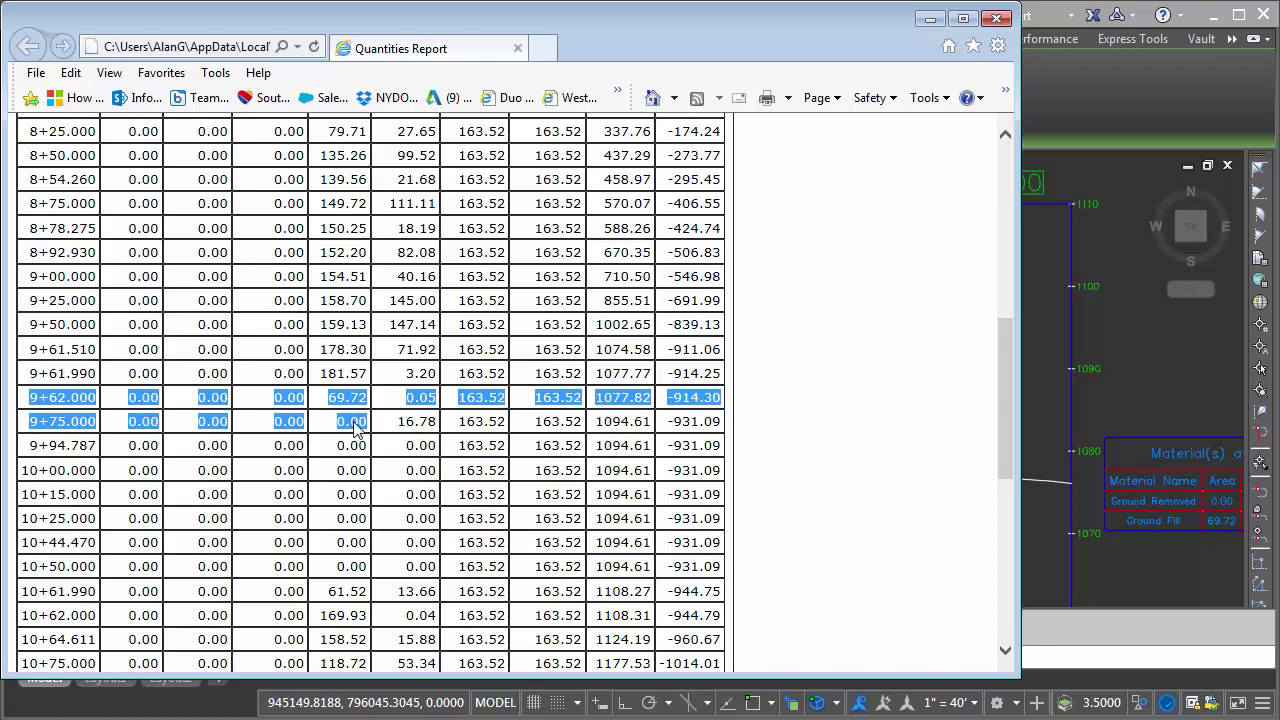
drag(38, 397, 107, 421)
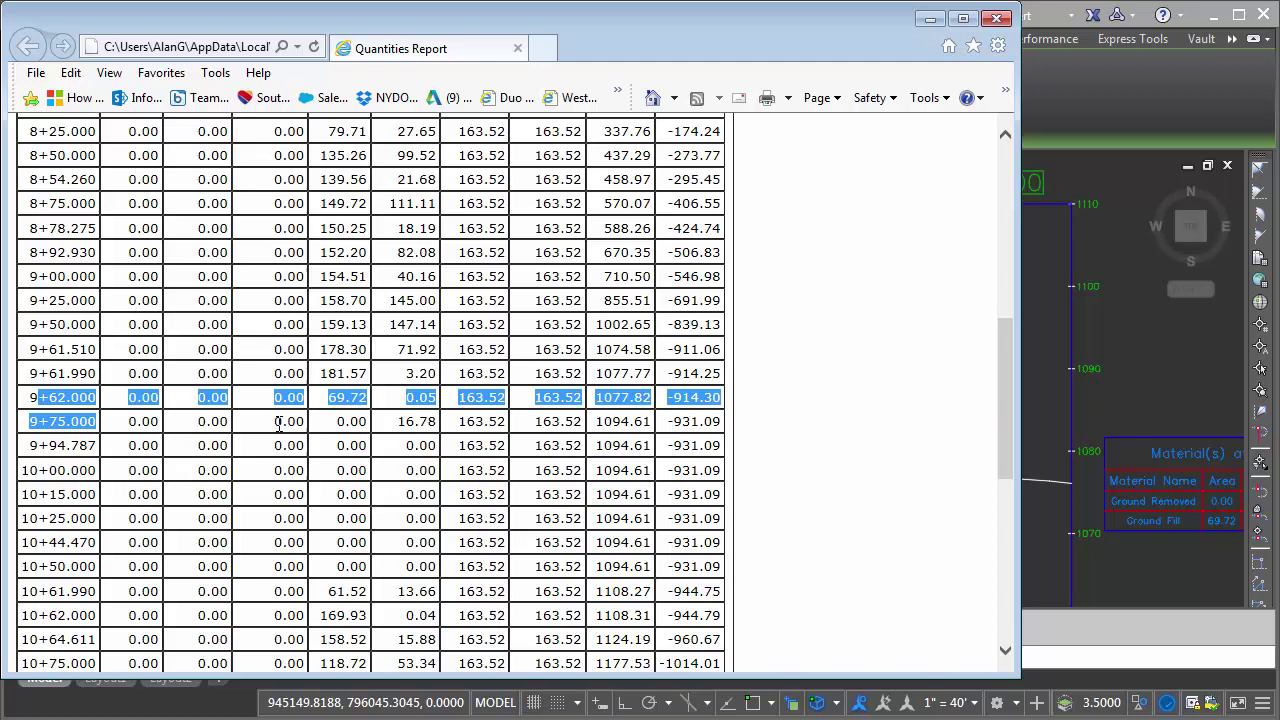
drag(402, 423, 432, 424)
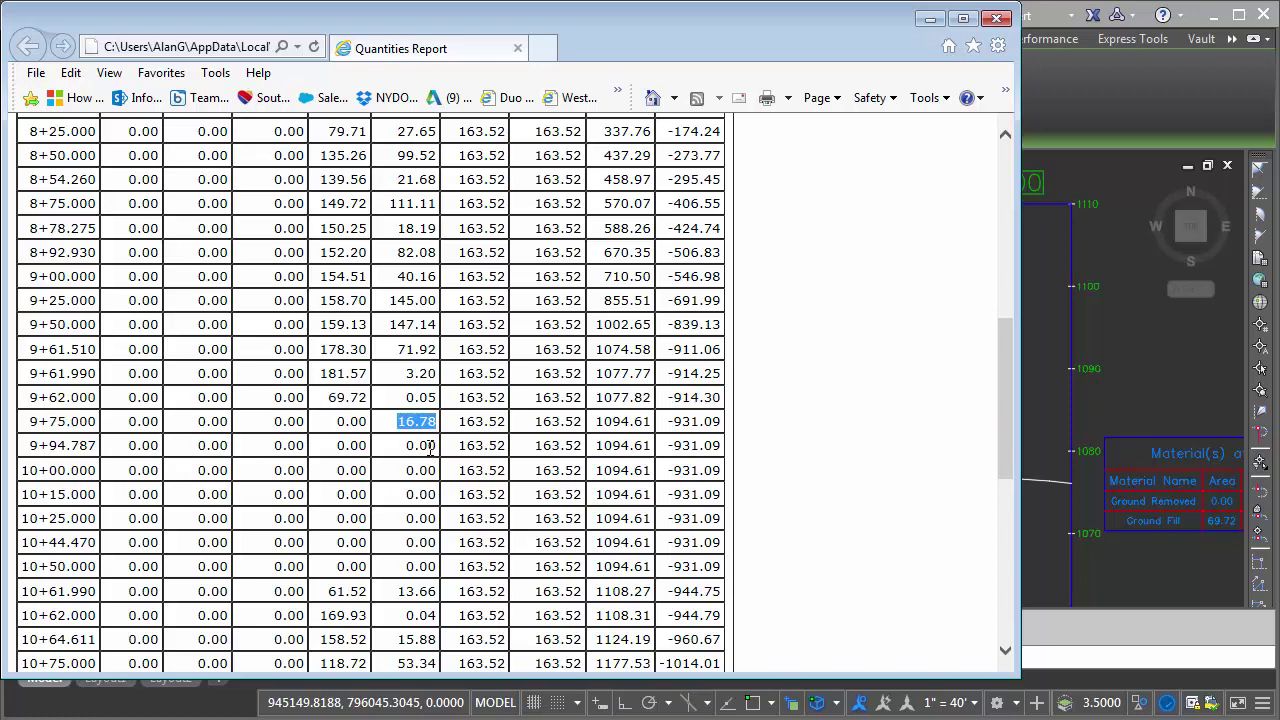
drag(596, 422, 651, 422)
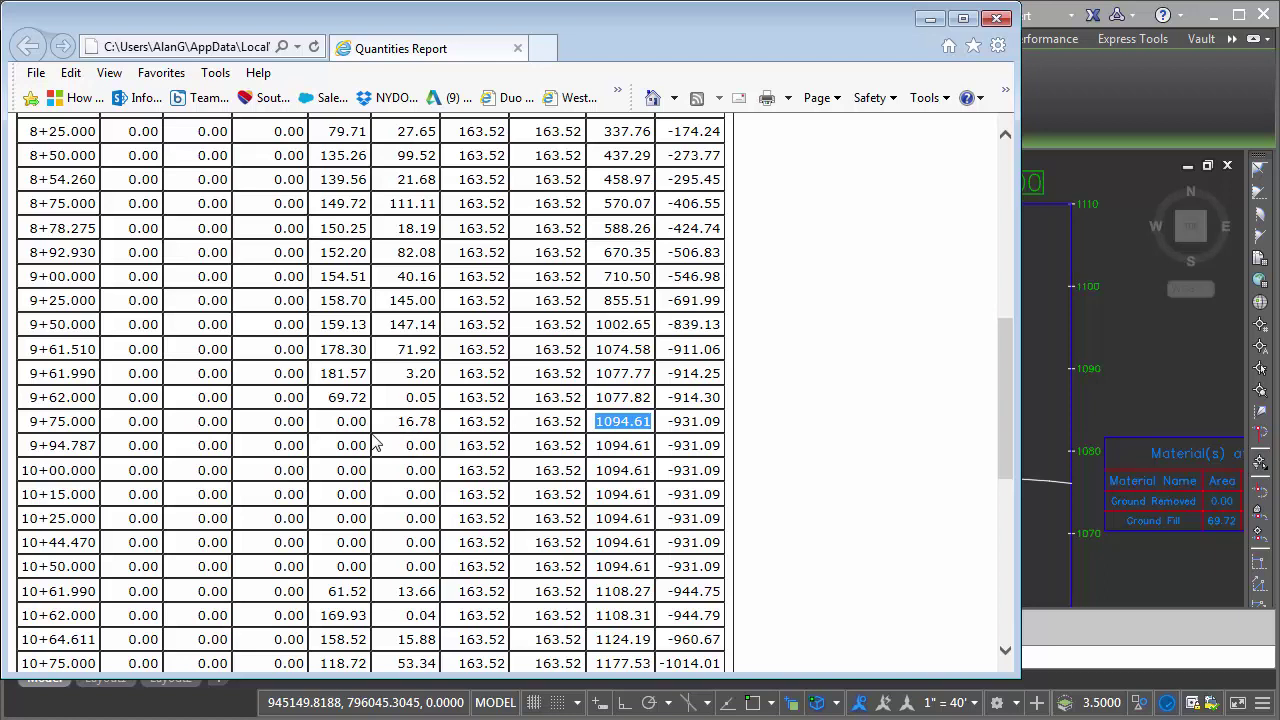
scroll(386, 420, down, 1)
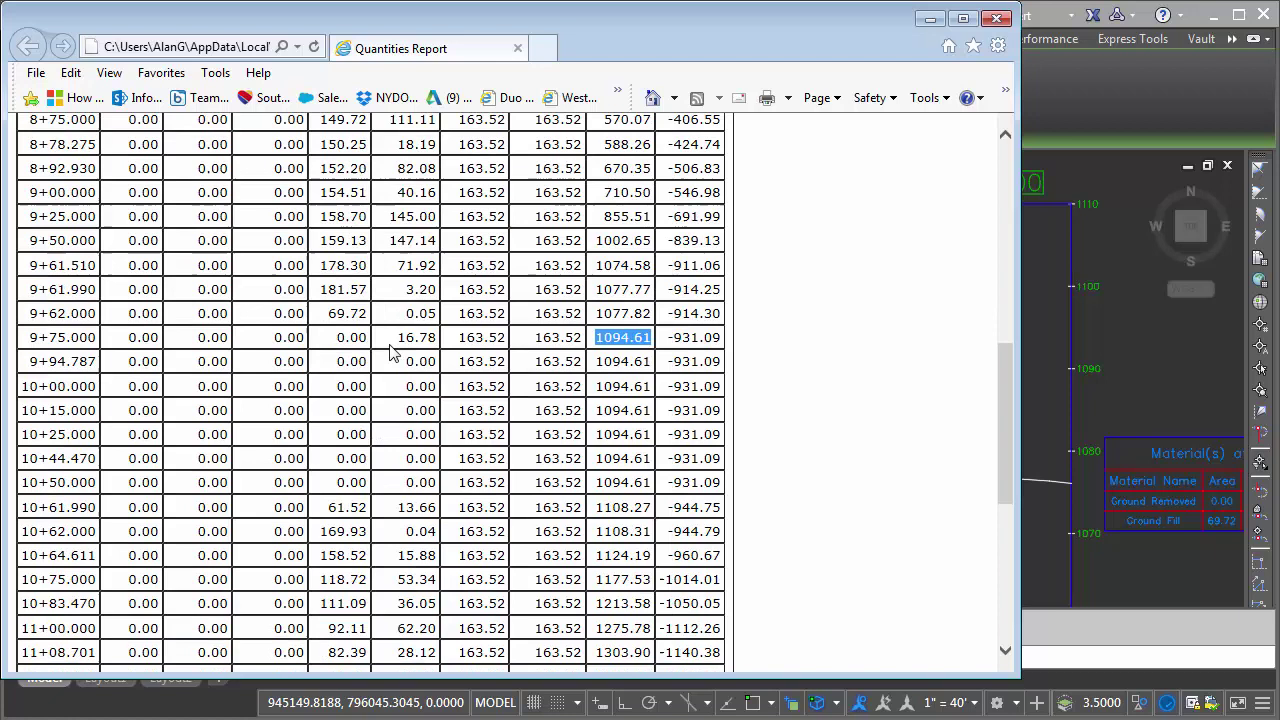
drag(394, 340, 440, 345)
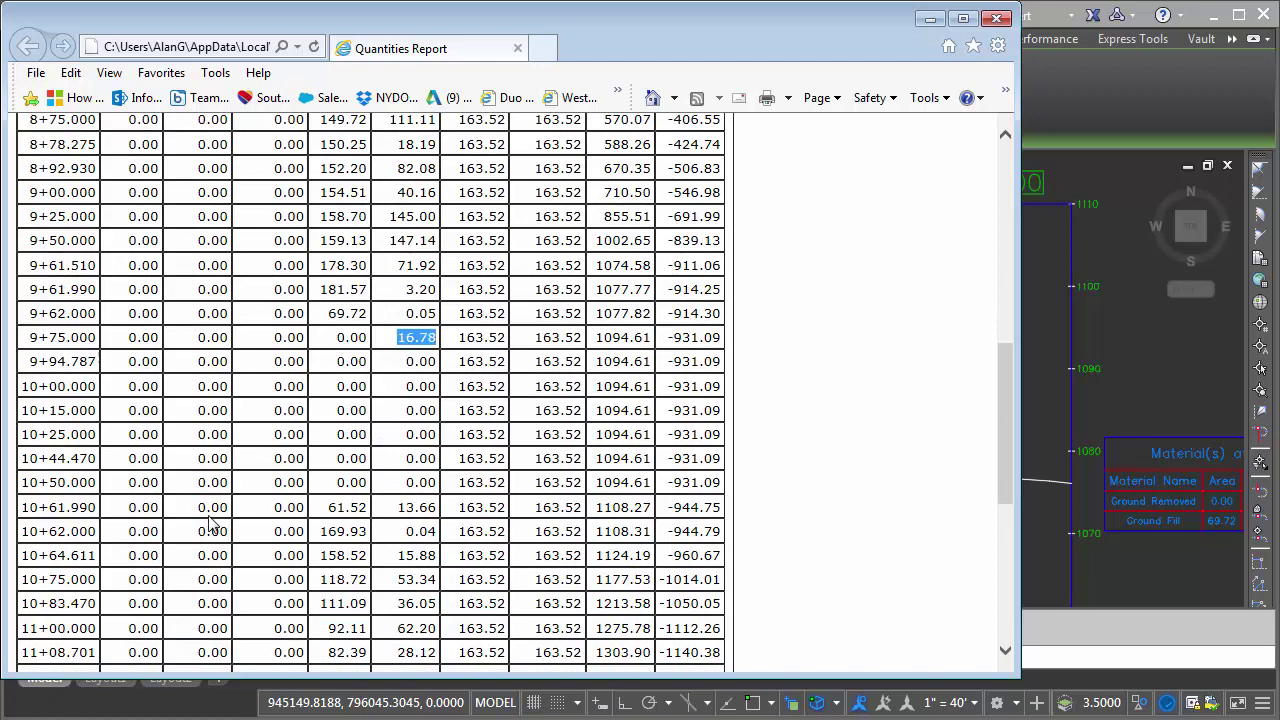
Examine the fill area and volumes between stations 10+50.000 and 10+61.990 at the gap's far end, and close the report.
drag(398, 507, 418, 510)
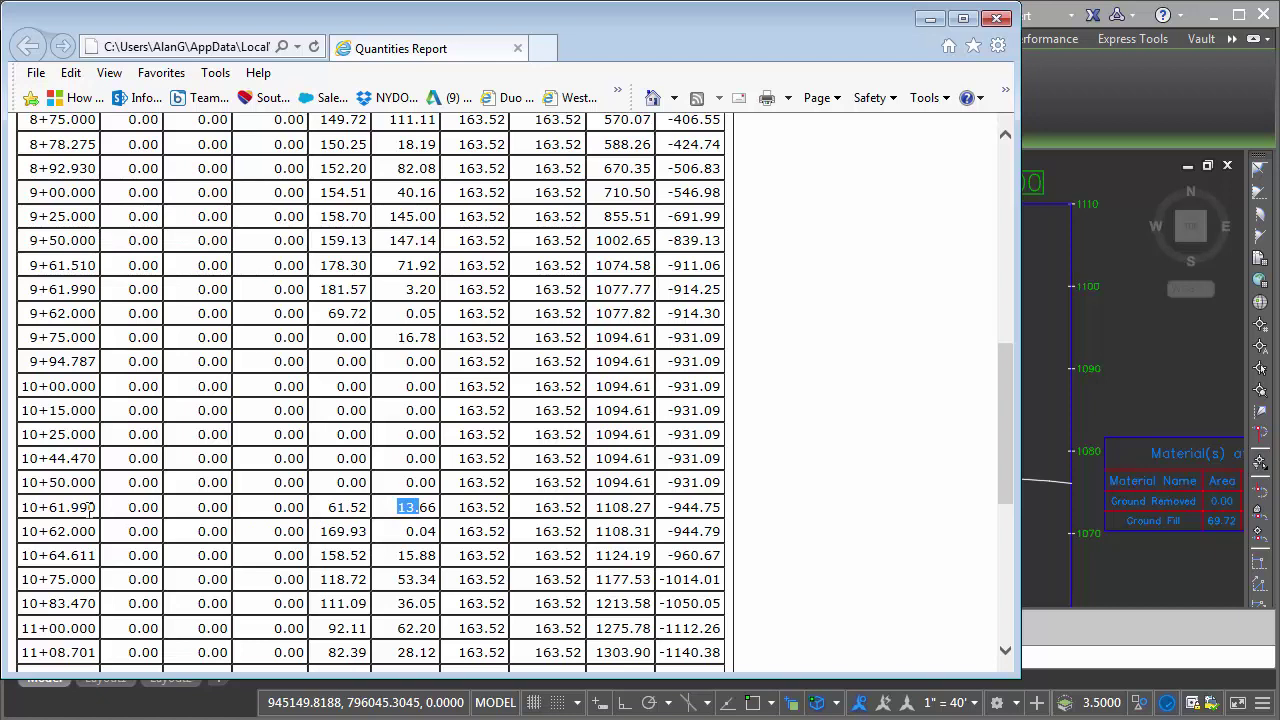
drag(324, 510, 379, 513)
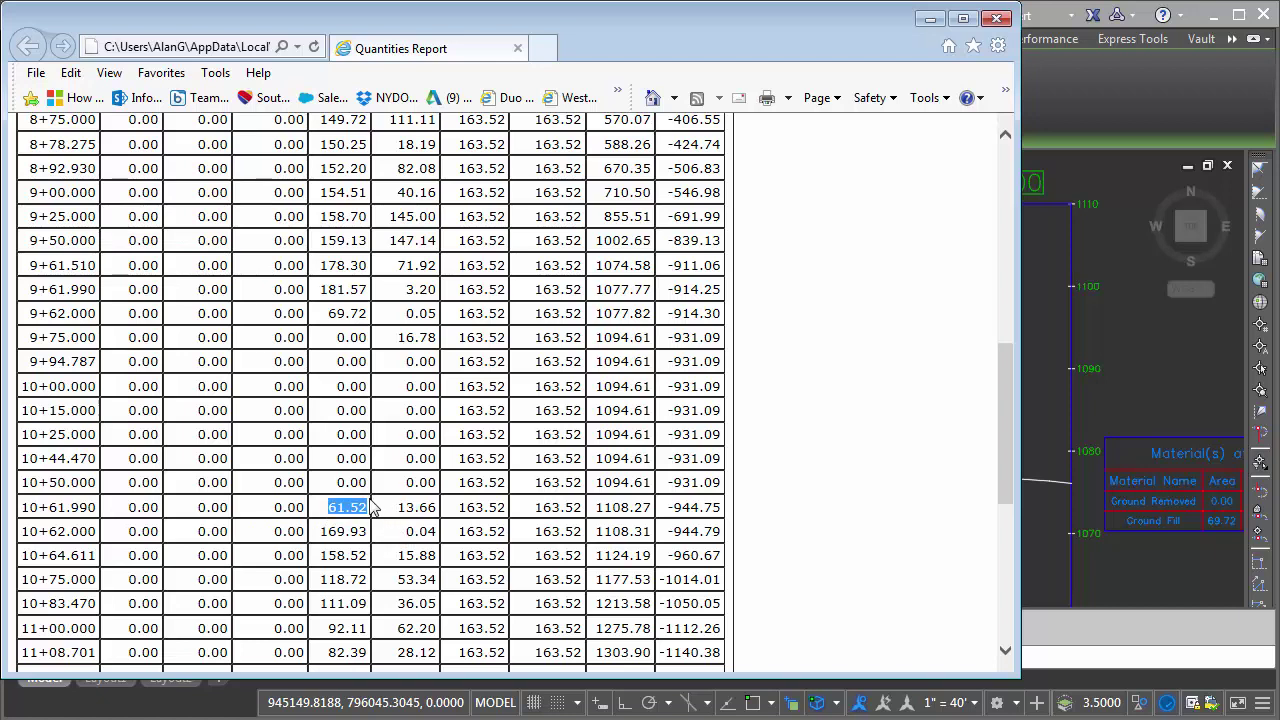
double_click(360, 484)
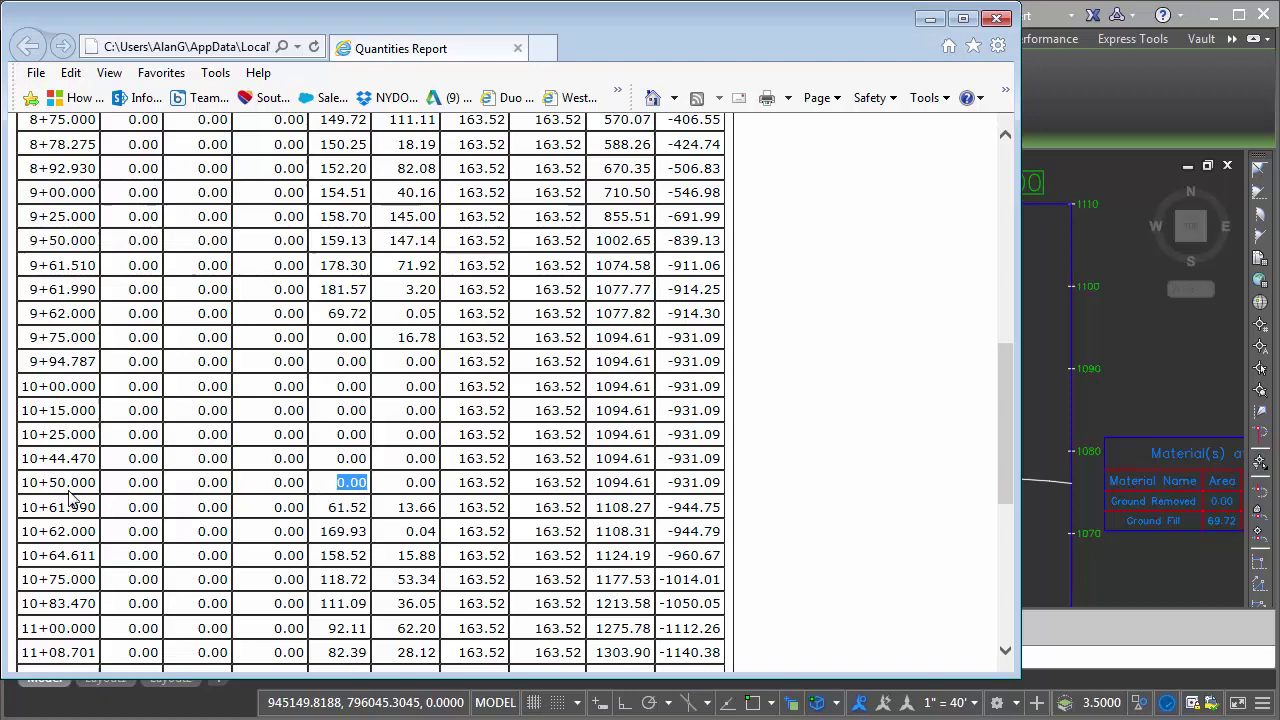
drag(30, 482, 360, 507)
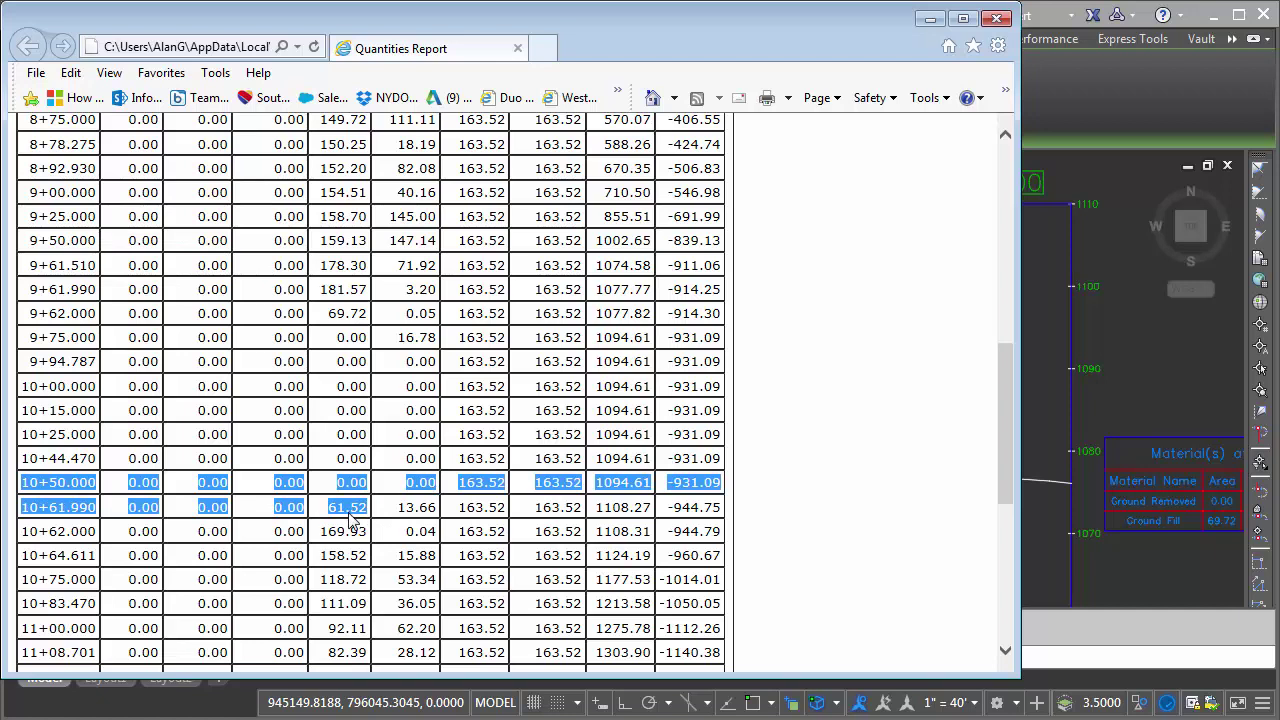
double_click(414, 508)
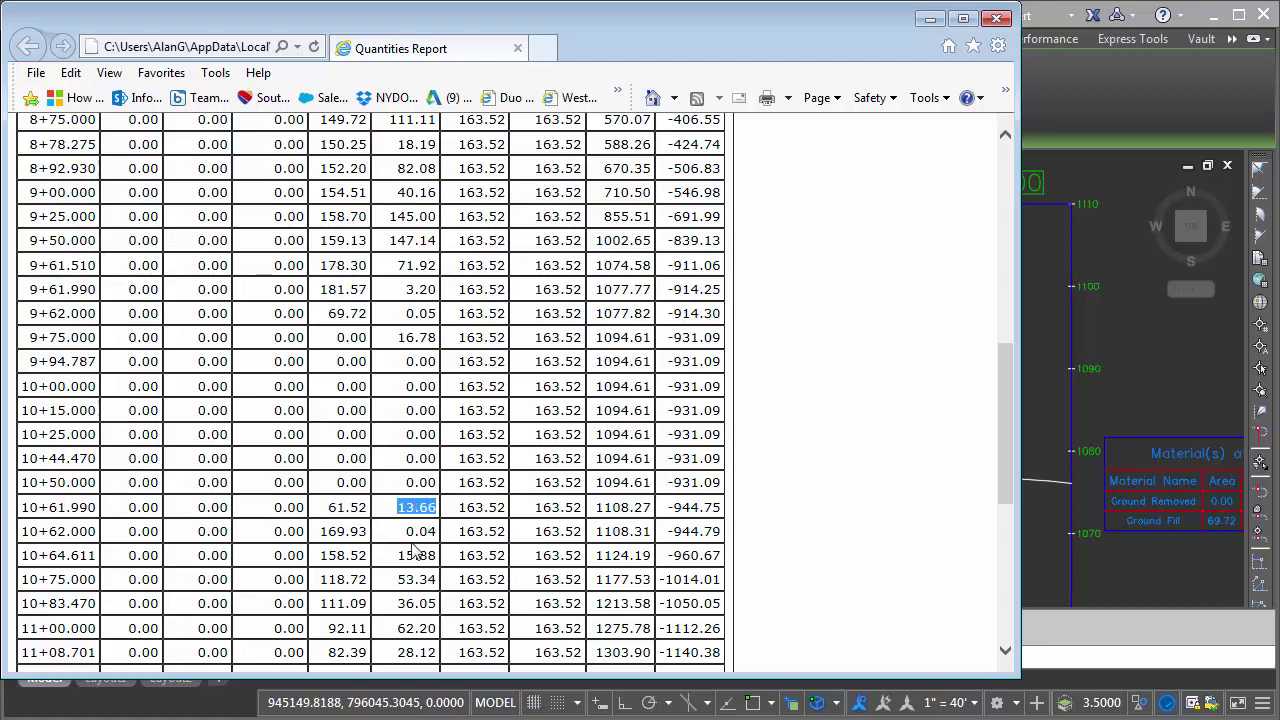
double_click(600, 508)
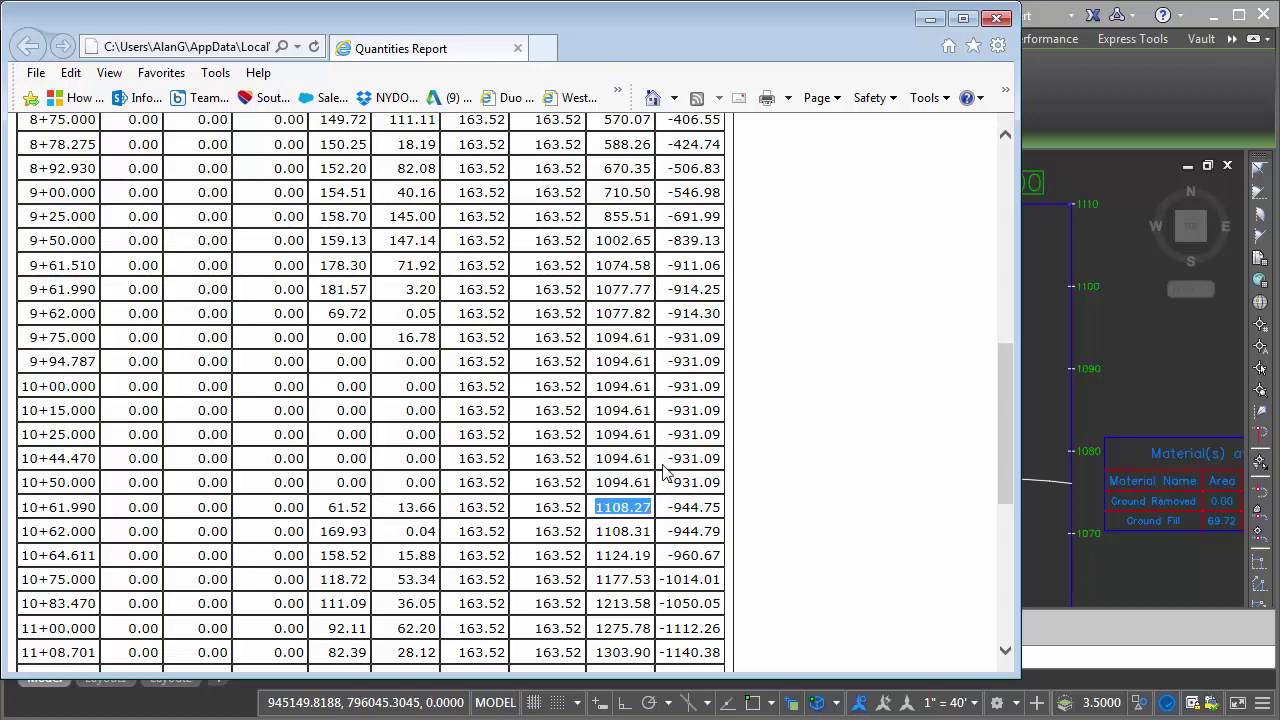
click(996, 18)
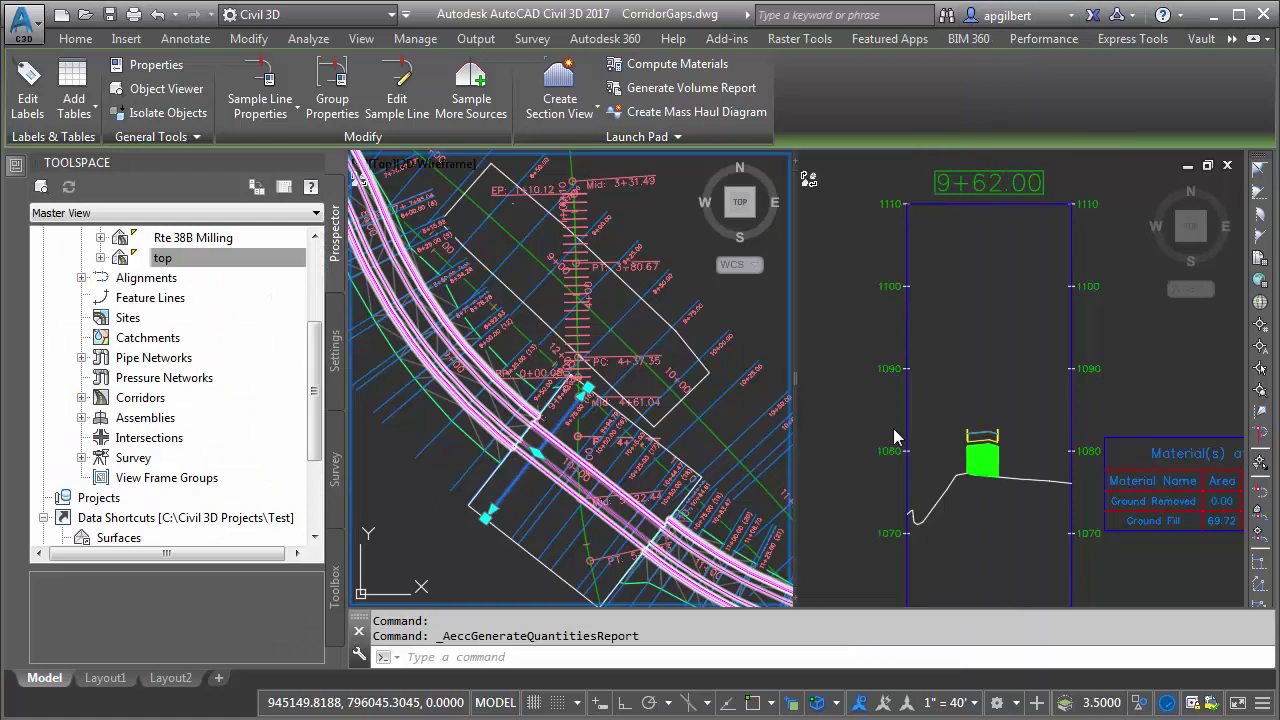
Add a new gap to the DS cut fill material list in the properties of sample line group SL Collection - 4.
key(Escape)
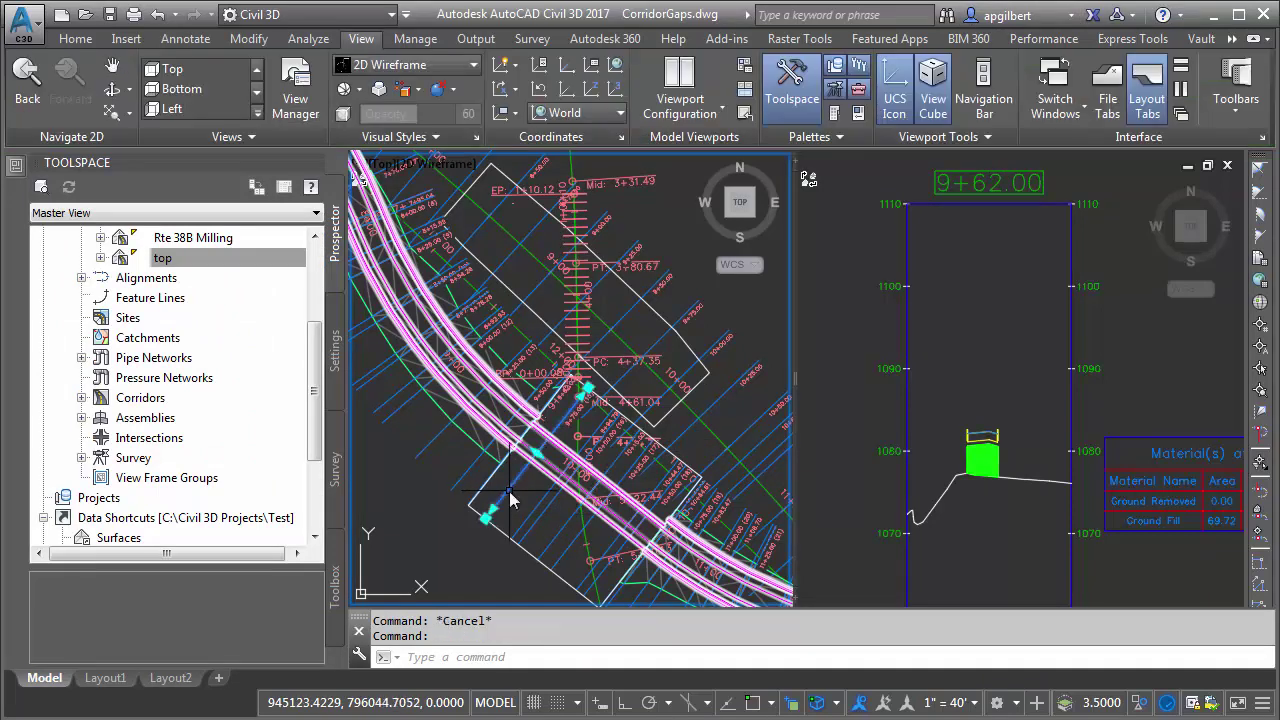
click(510, 500)
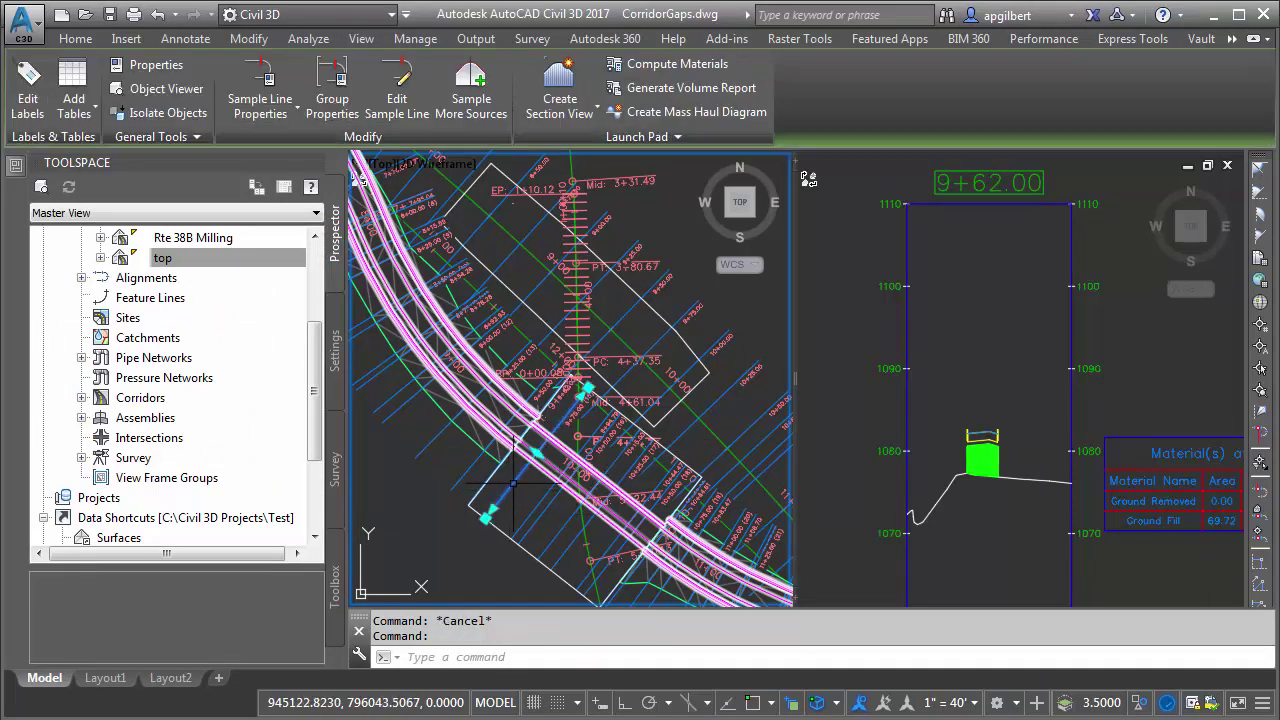
click(344, 114)
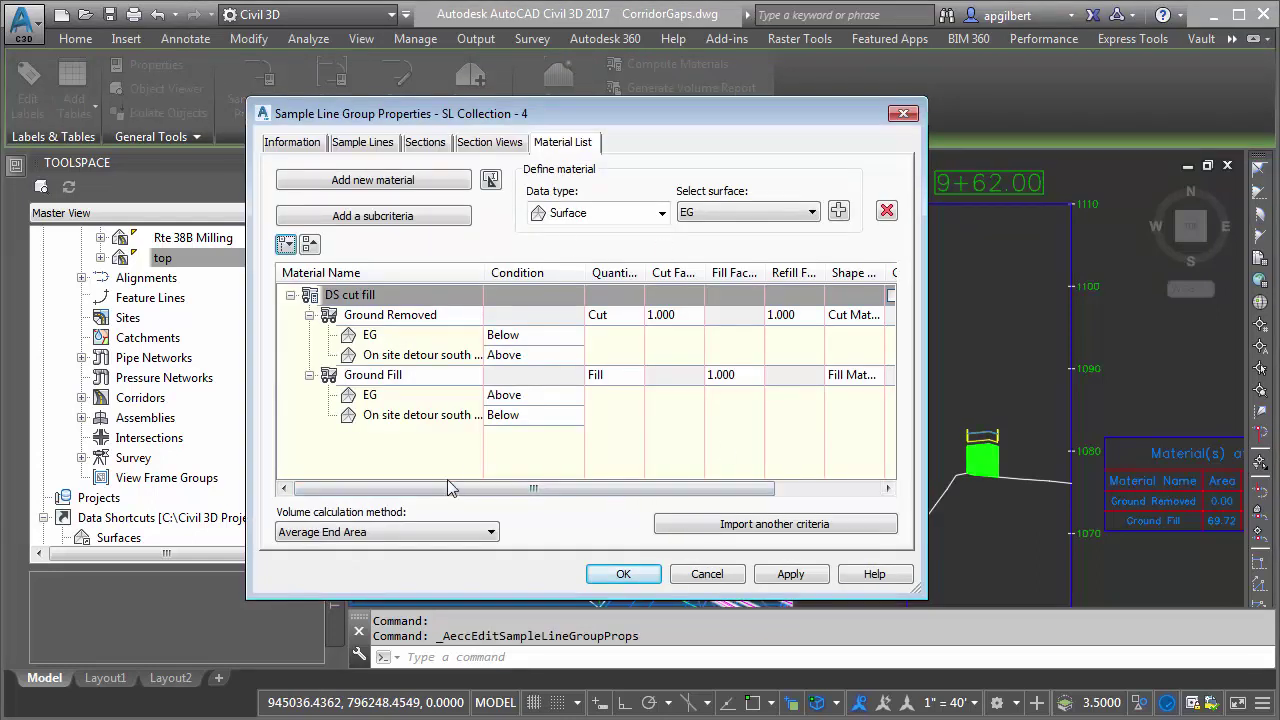
drag(449, 487, 553, 488)
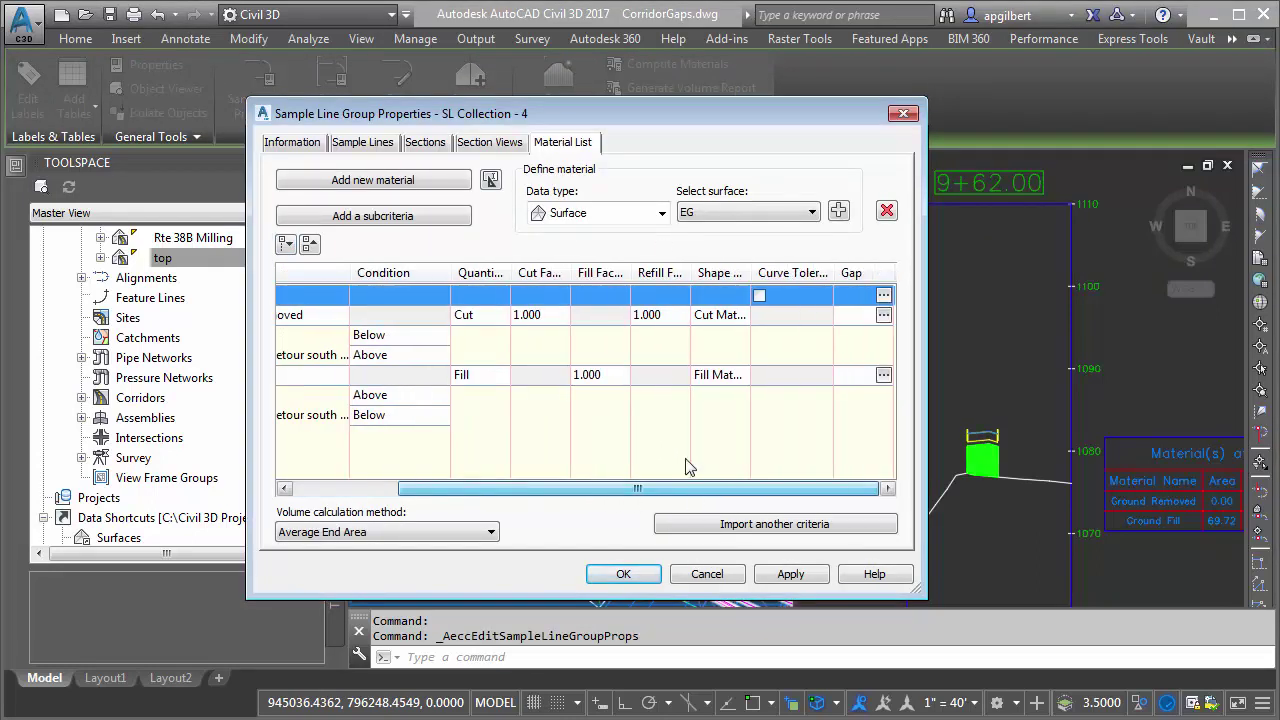
click(884, 295)
click(683, 292)
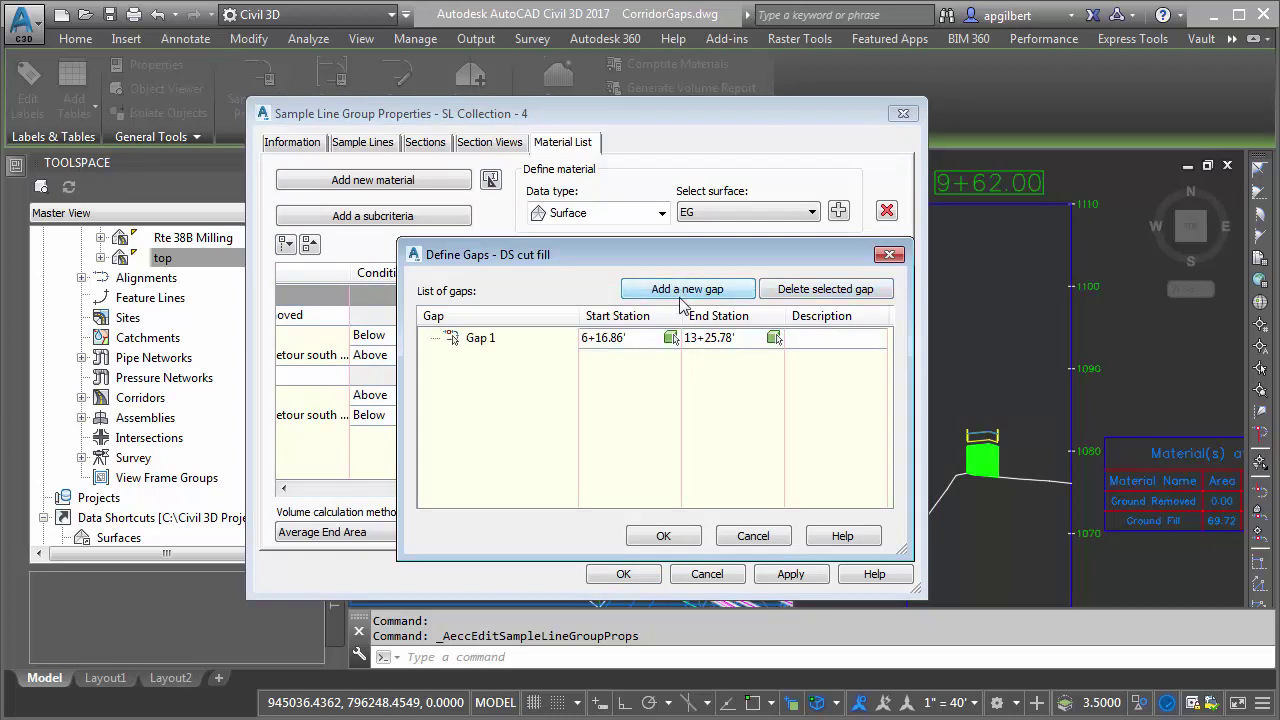
Set the gap's start station to 9+62.00 and end station to 10+61.99, and accept the sample line group properties.
click(627, 337)
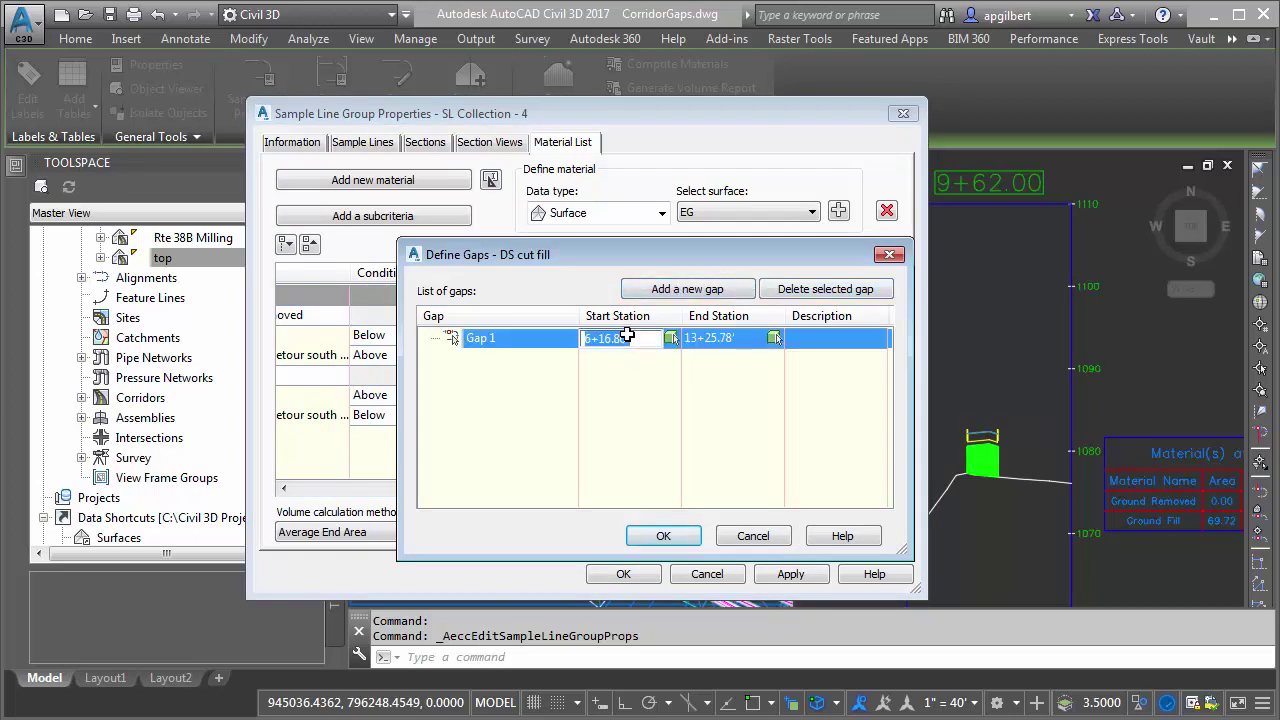
text(962)
click(746, 339)
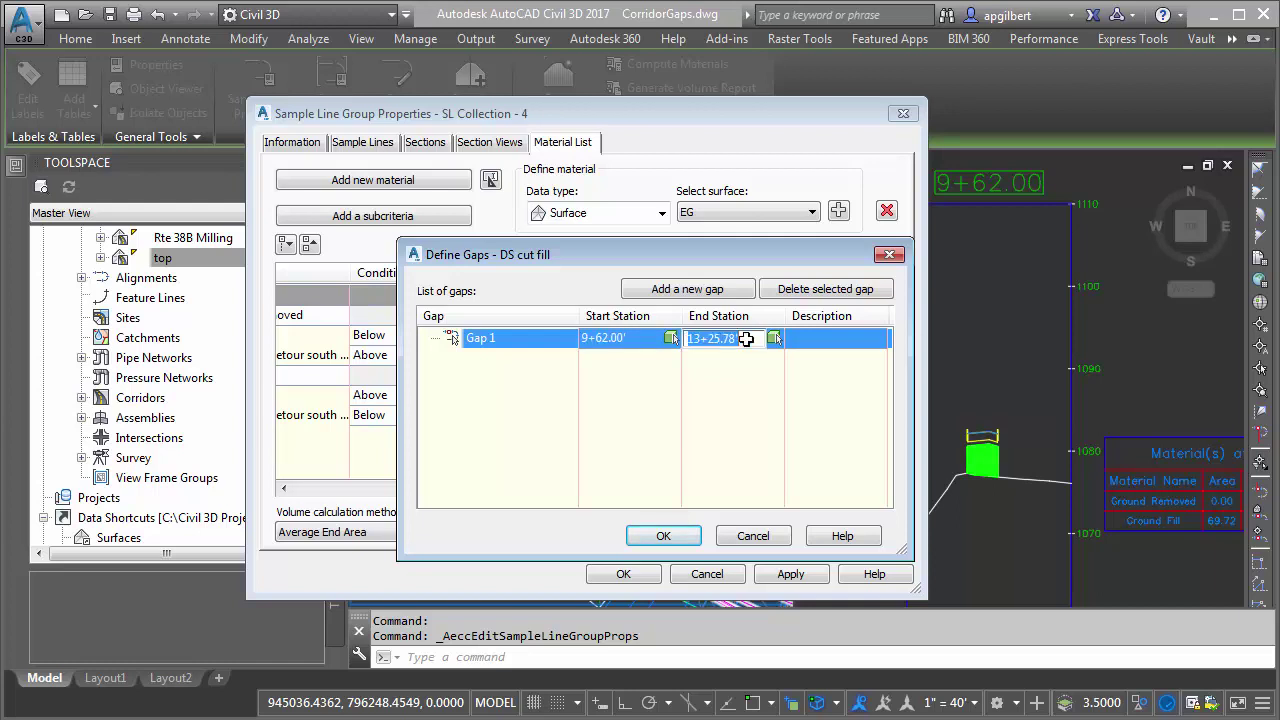
text(1061.99)
key(Return)
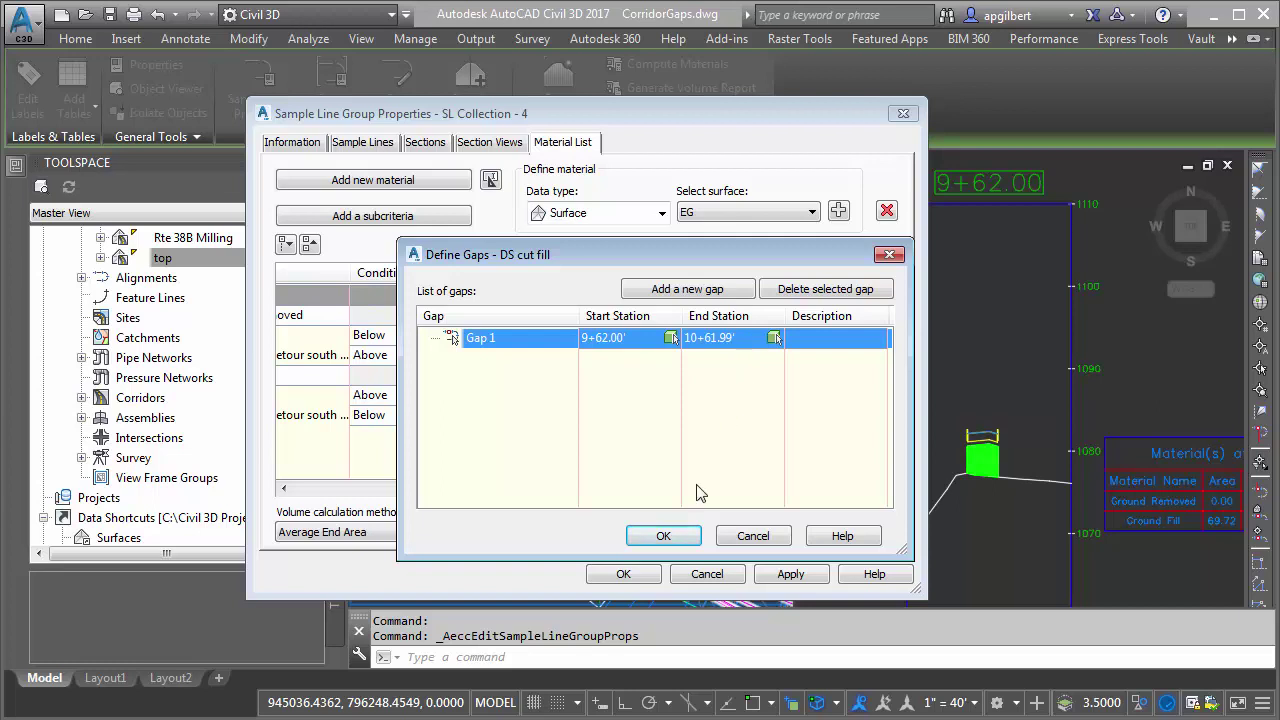
click(662, 536)
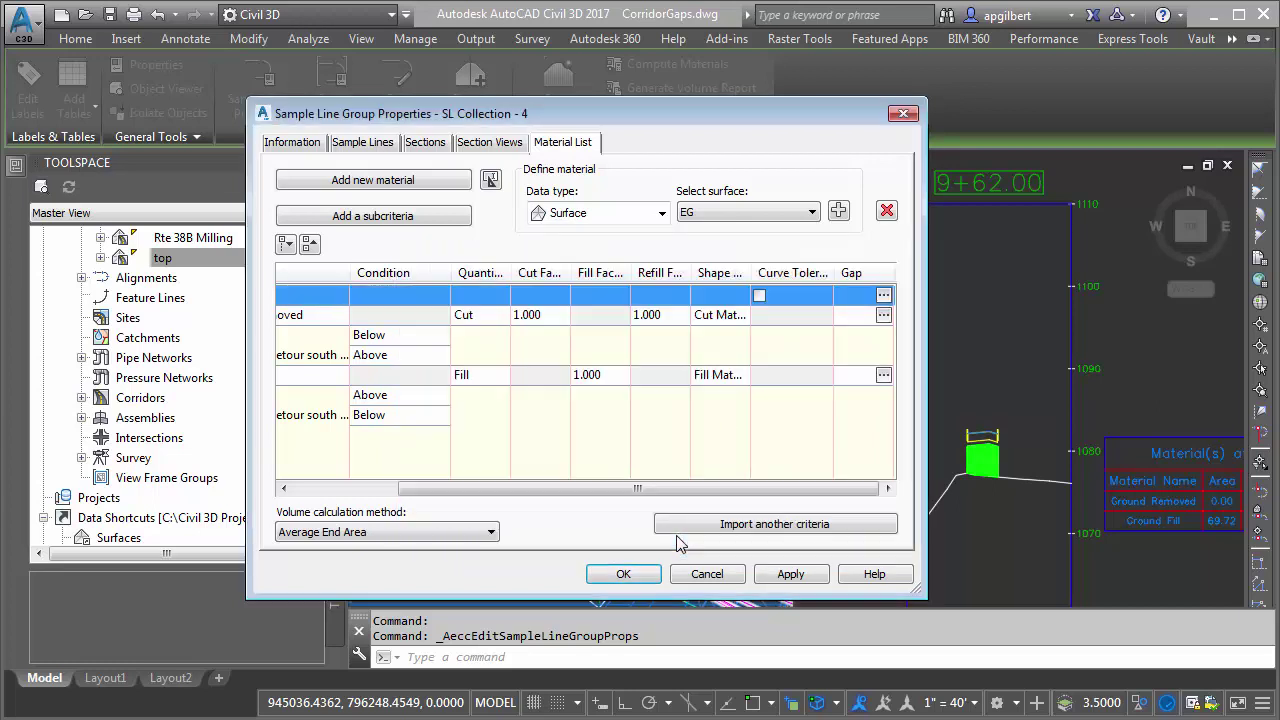
click(640, 579)
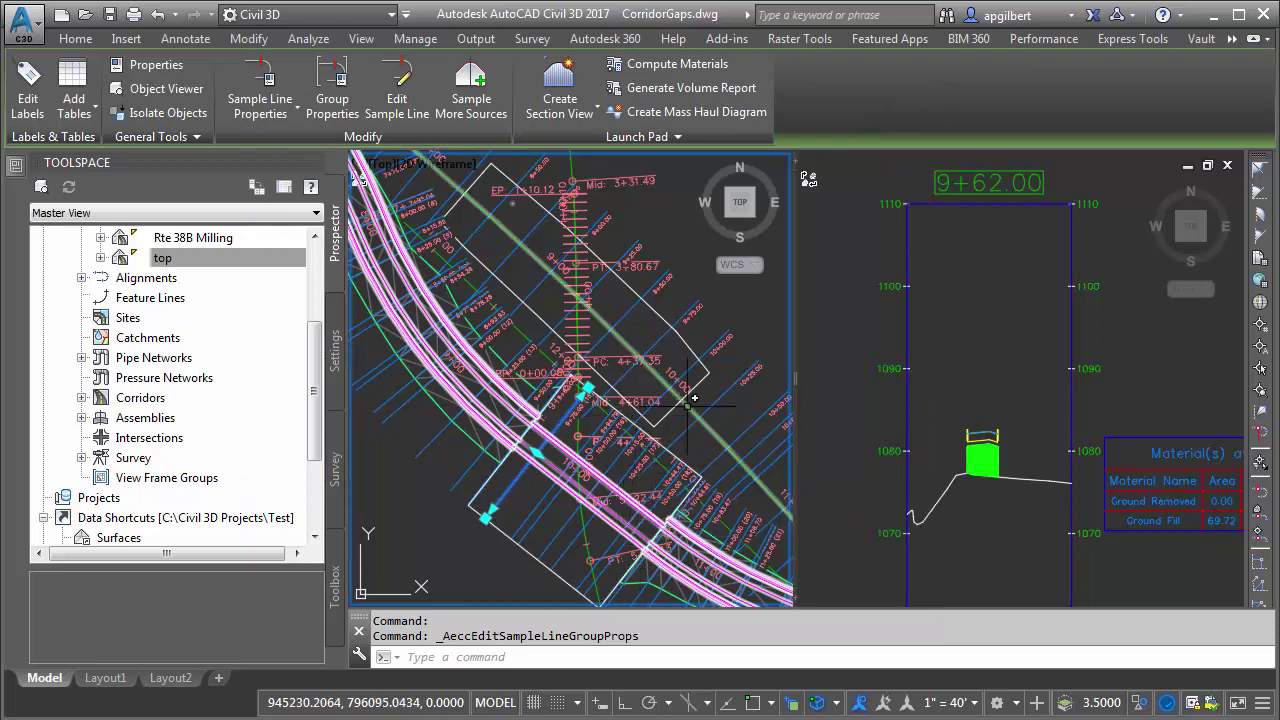
key(Escape)
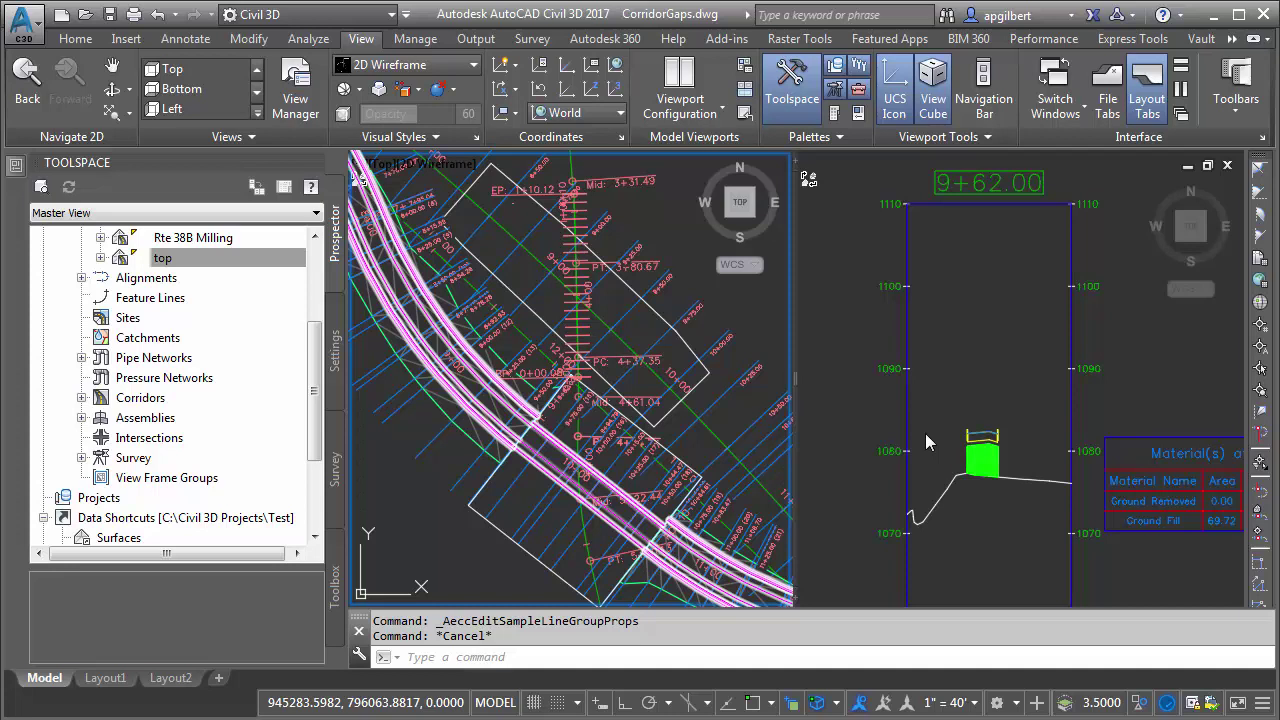
Generate a volume report for sample line group SL Collection - 4 and the DS cut fill material list with the earthwork.xsl style sheet.
click(515, 480)
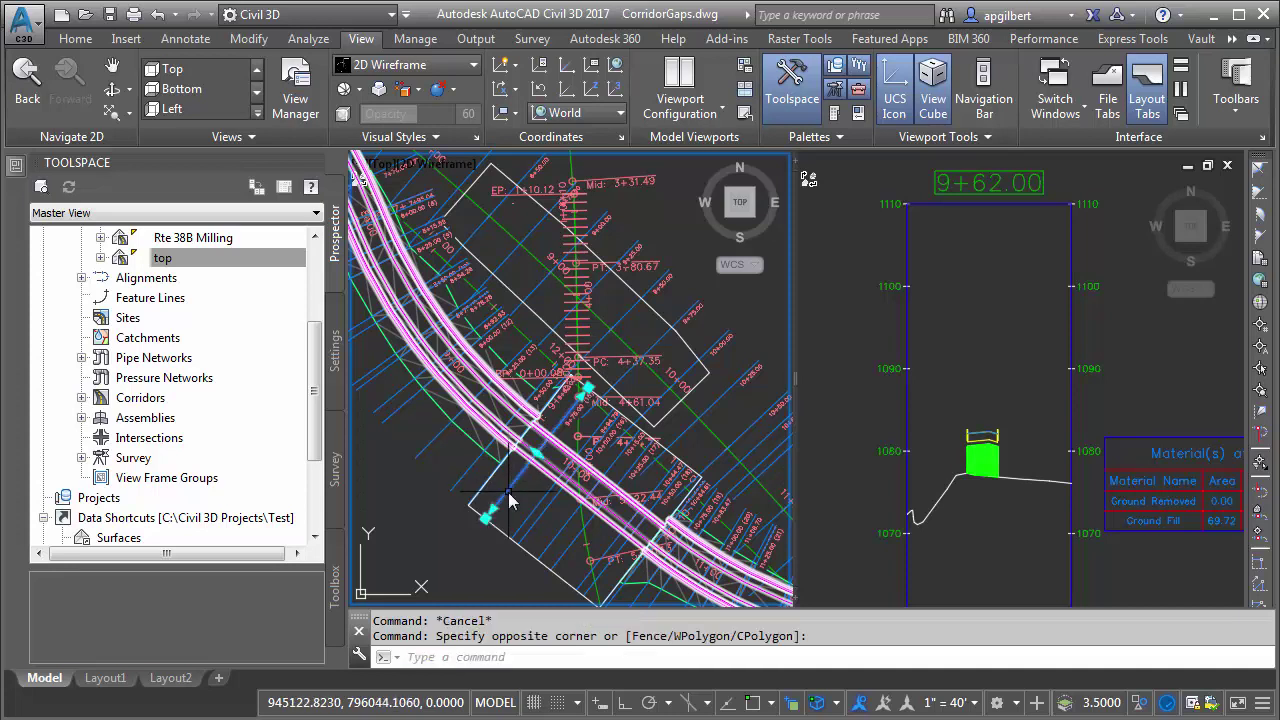
click(510, 500)
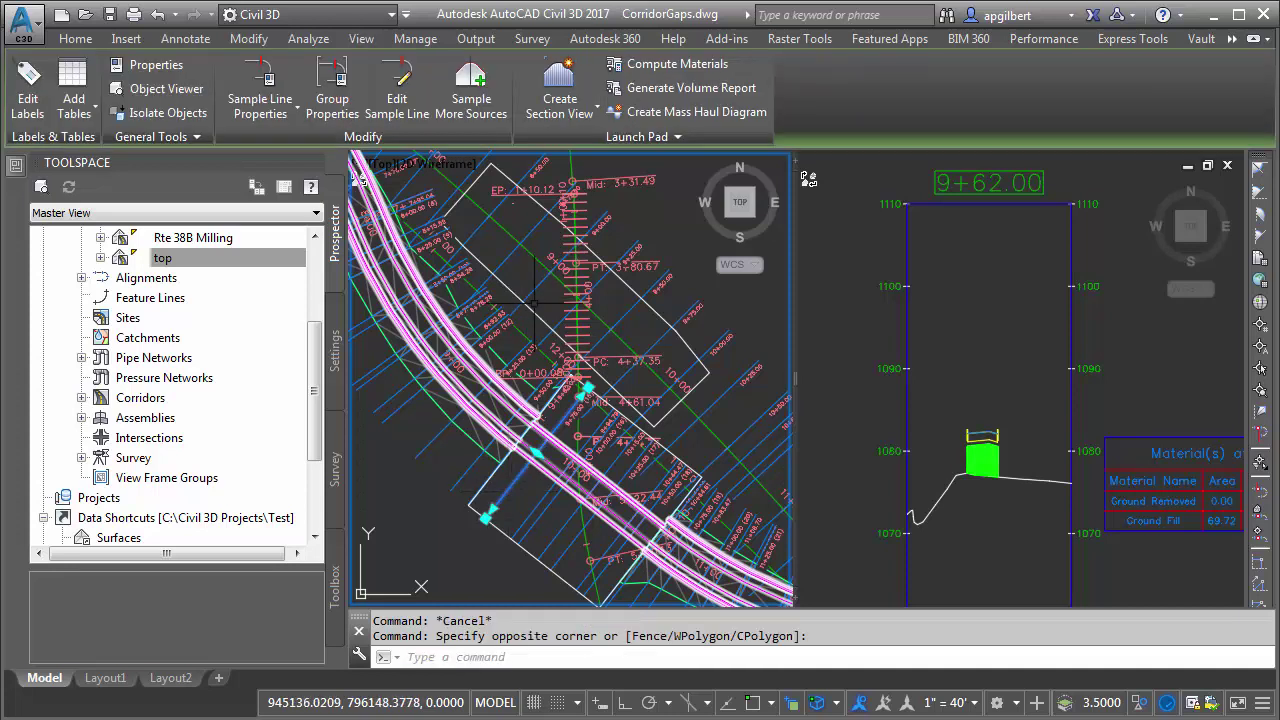
click(643, 90)
click(742, 423)
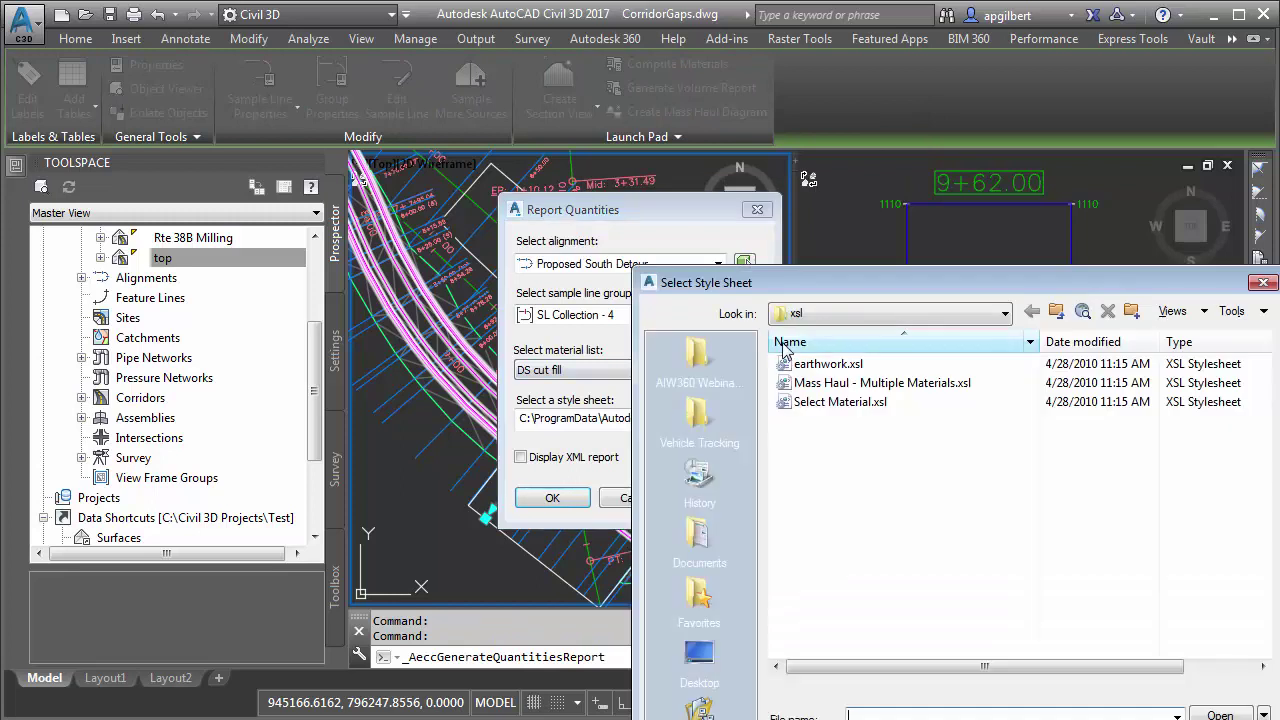
click(831, 203)
double_click(831, 203)
click(575, 511)
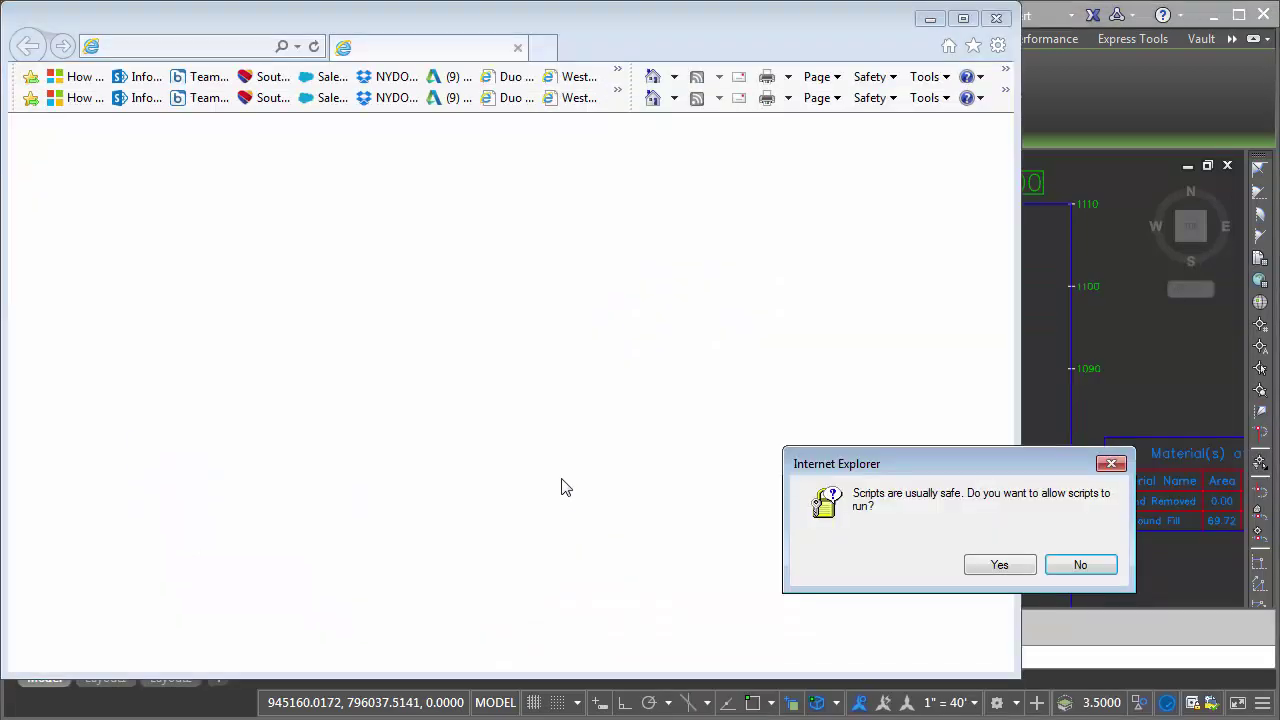
click(1000, 563)
Examine the fill area, fill volume and cumulative fill volume at stations 9+62.000 and 9+75.000 in the regenerated report.
scroll(382, 470, down, 5)
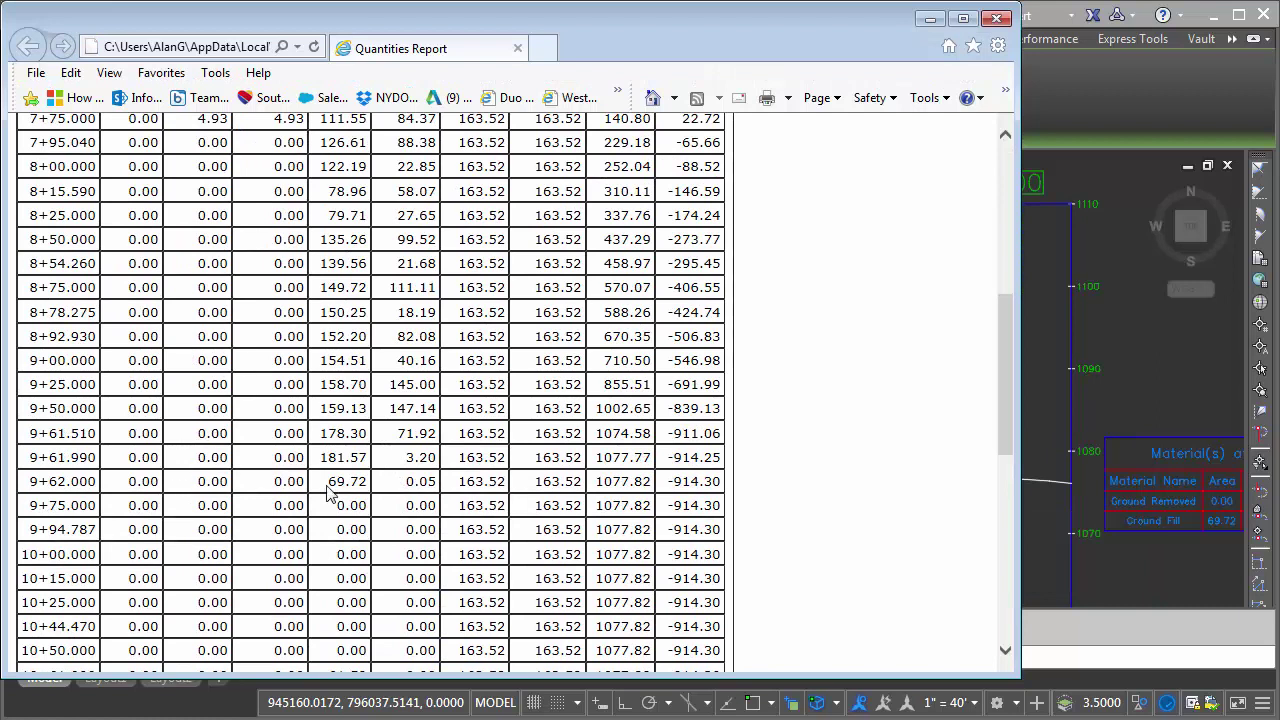
drag(327, 484, 433, 488)
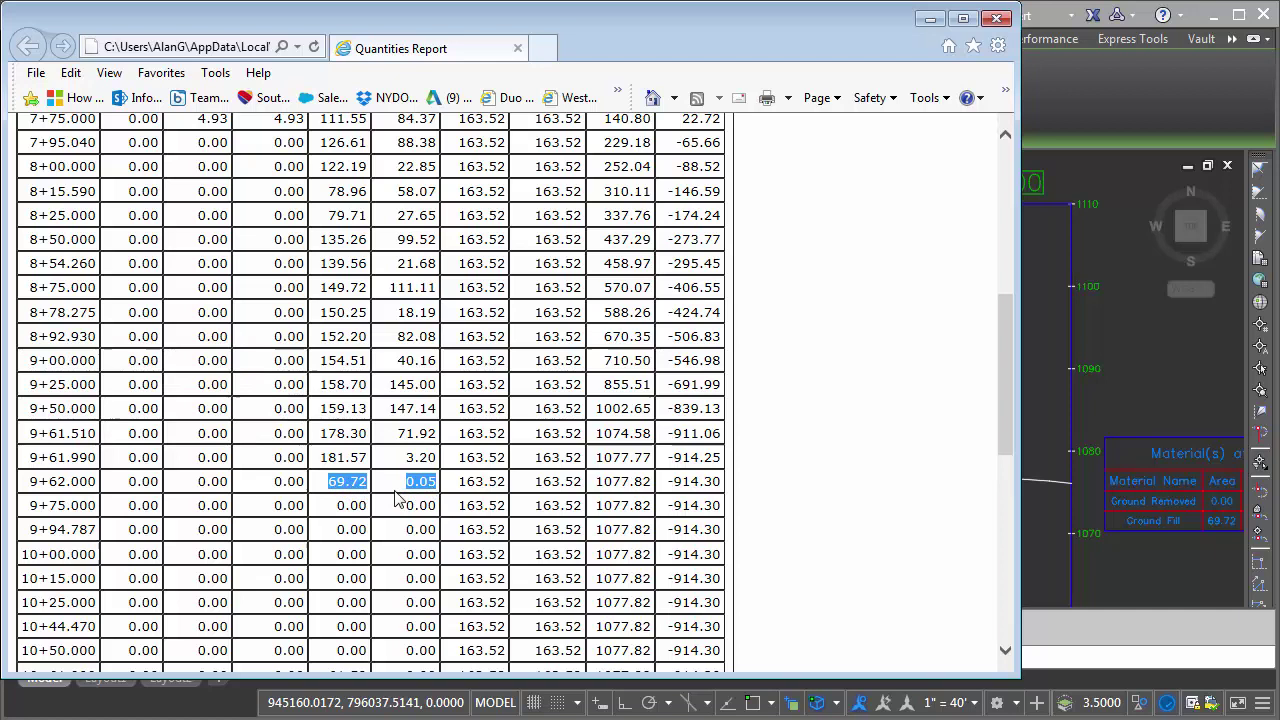
double_click(425, 490)
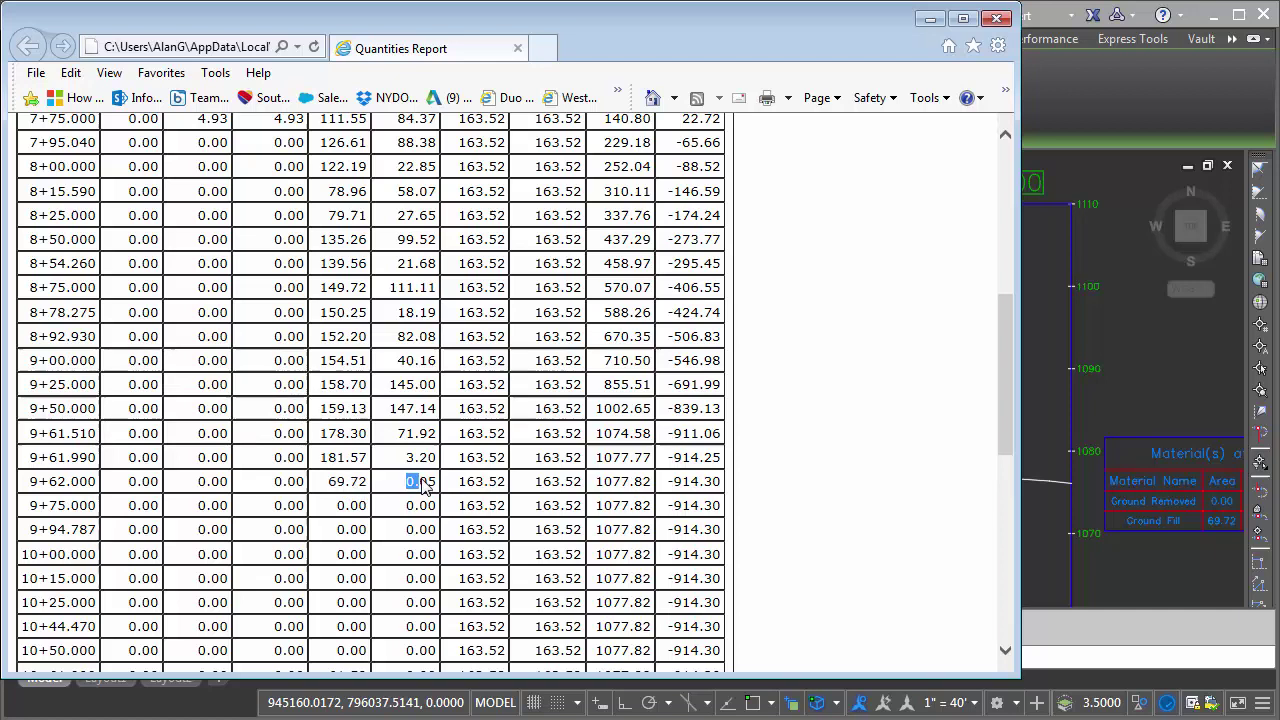
double_click(600, 488)
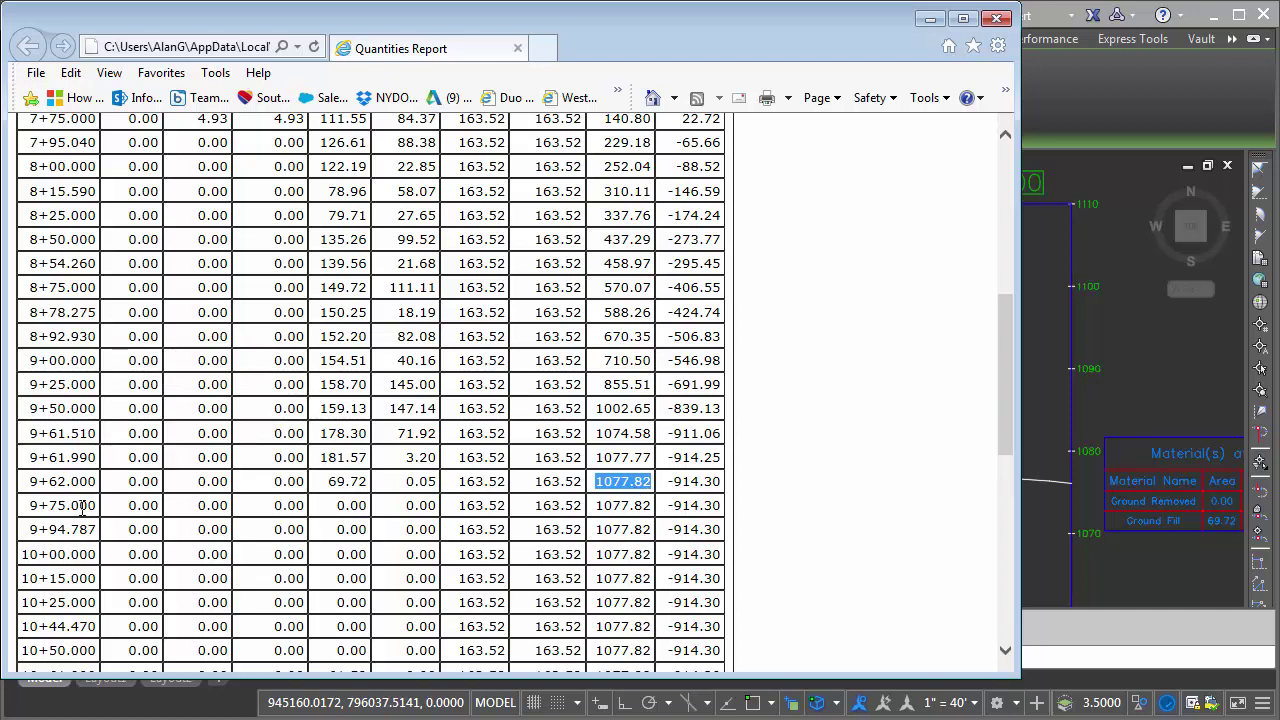
drag(34, 506, 428, 512)
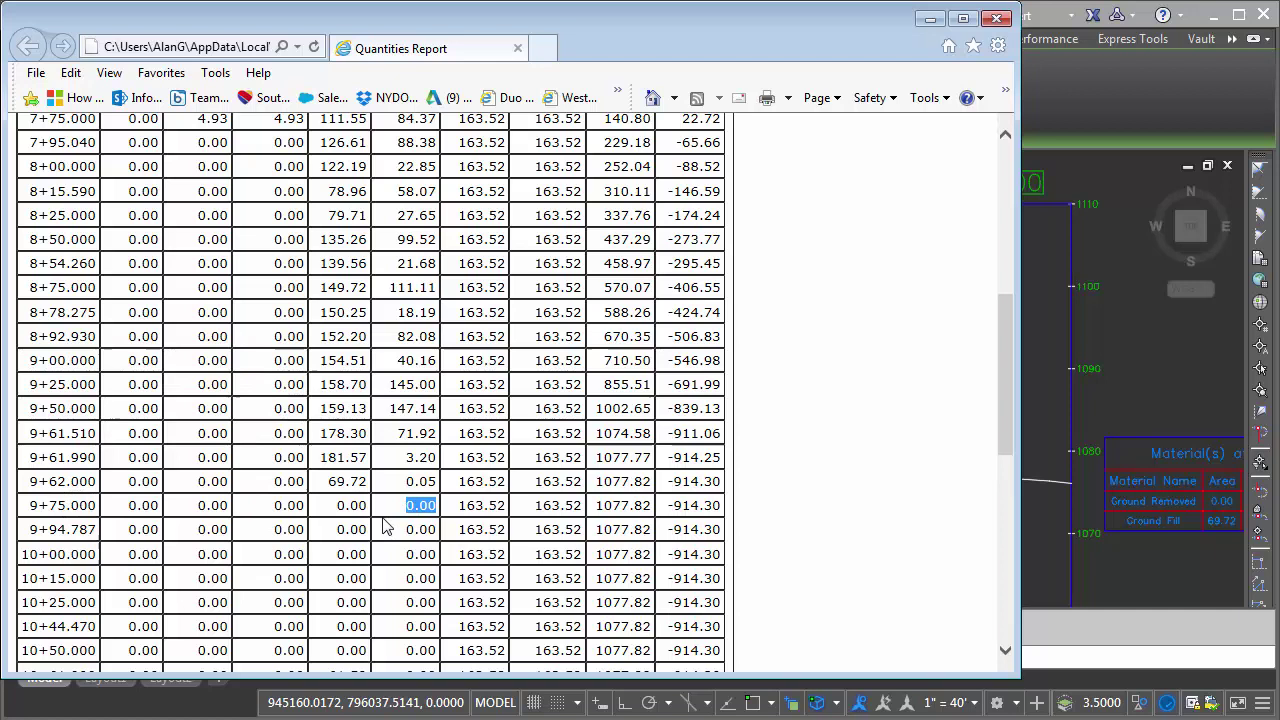
Examine the fill quantities at station 10+61.990, where the gap ends, and close the report.
scroll(402, 522, down, 3)
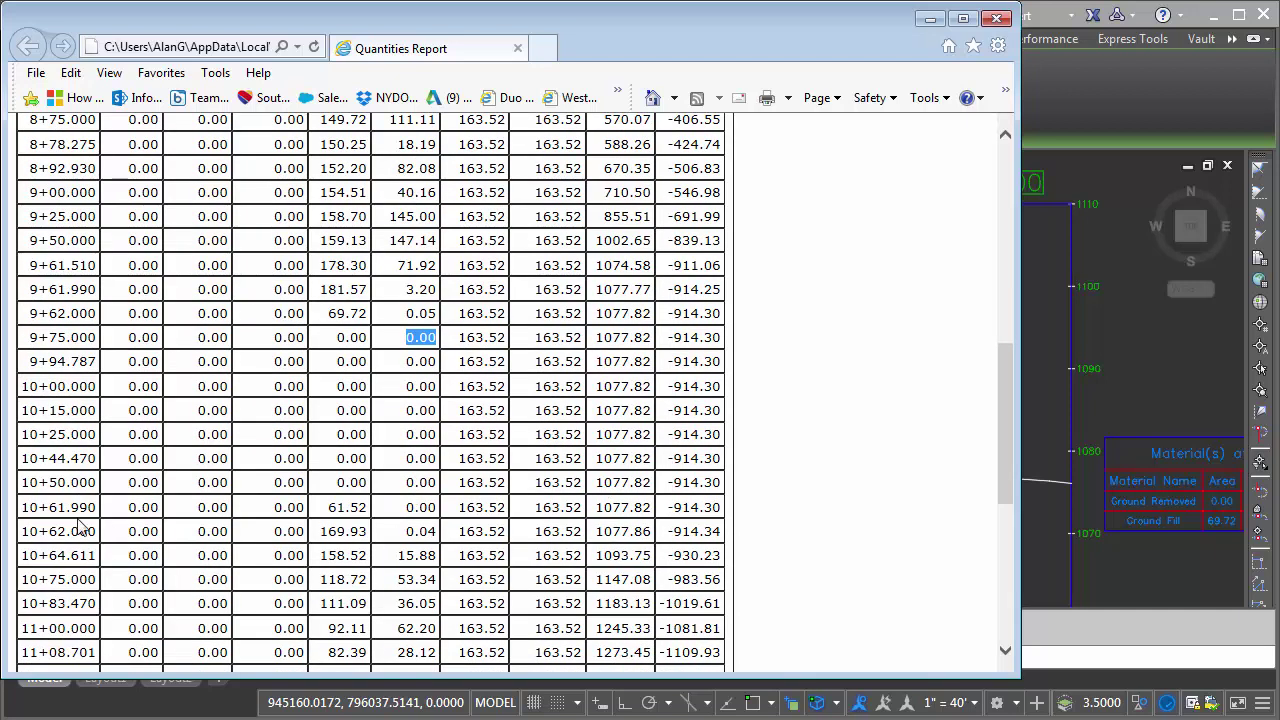
drag(33, 507, 626, 518)
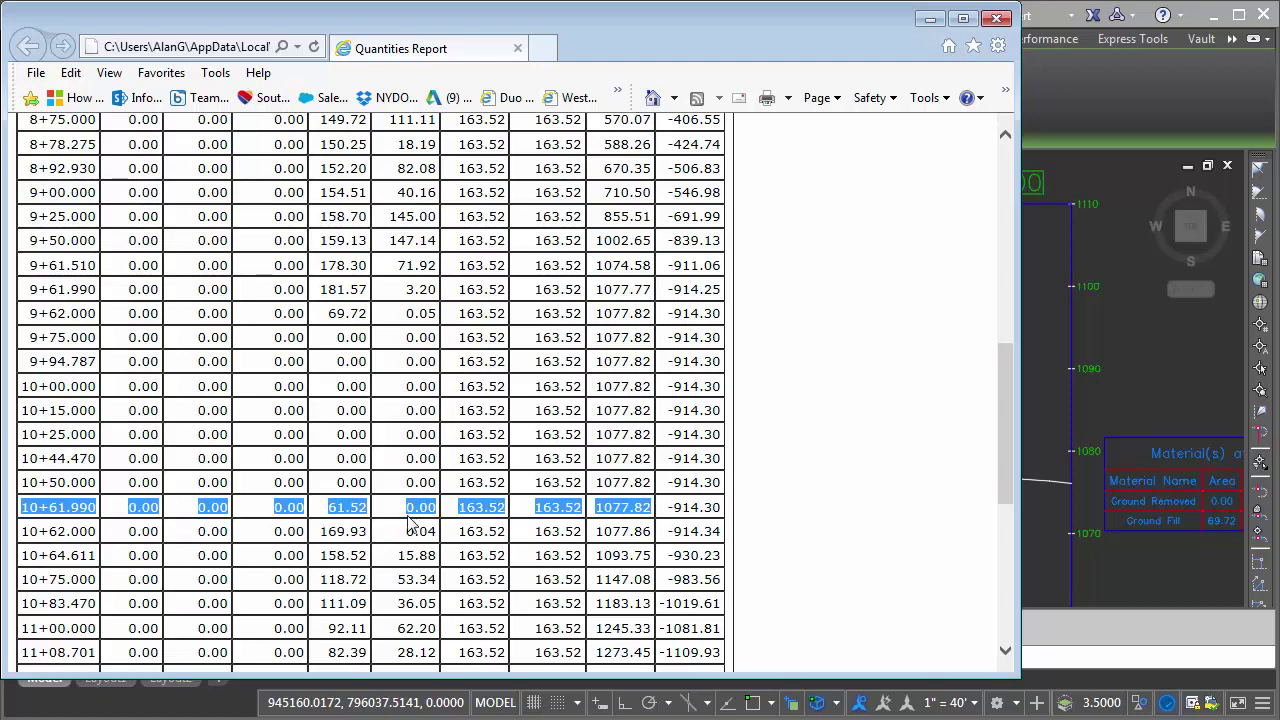
click(616, 512)
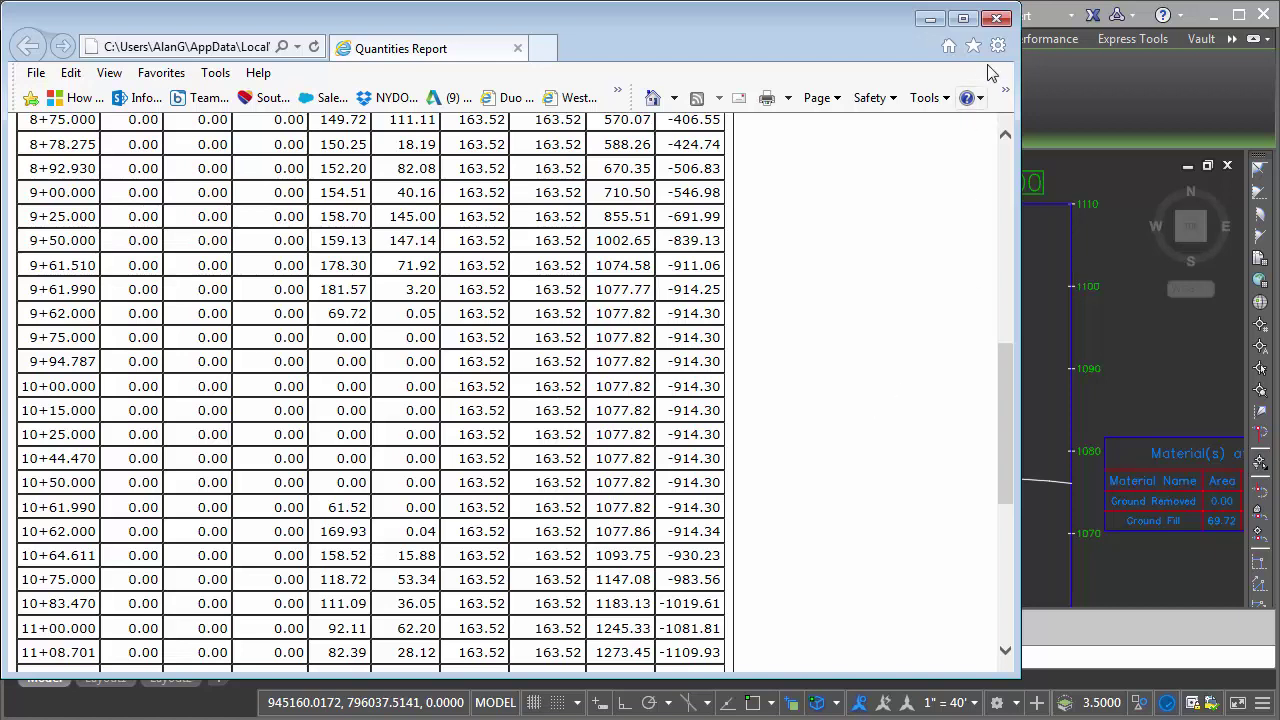
click(997, 20)
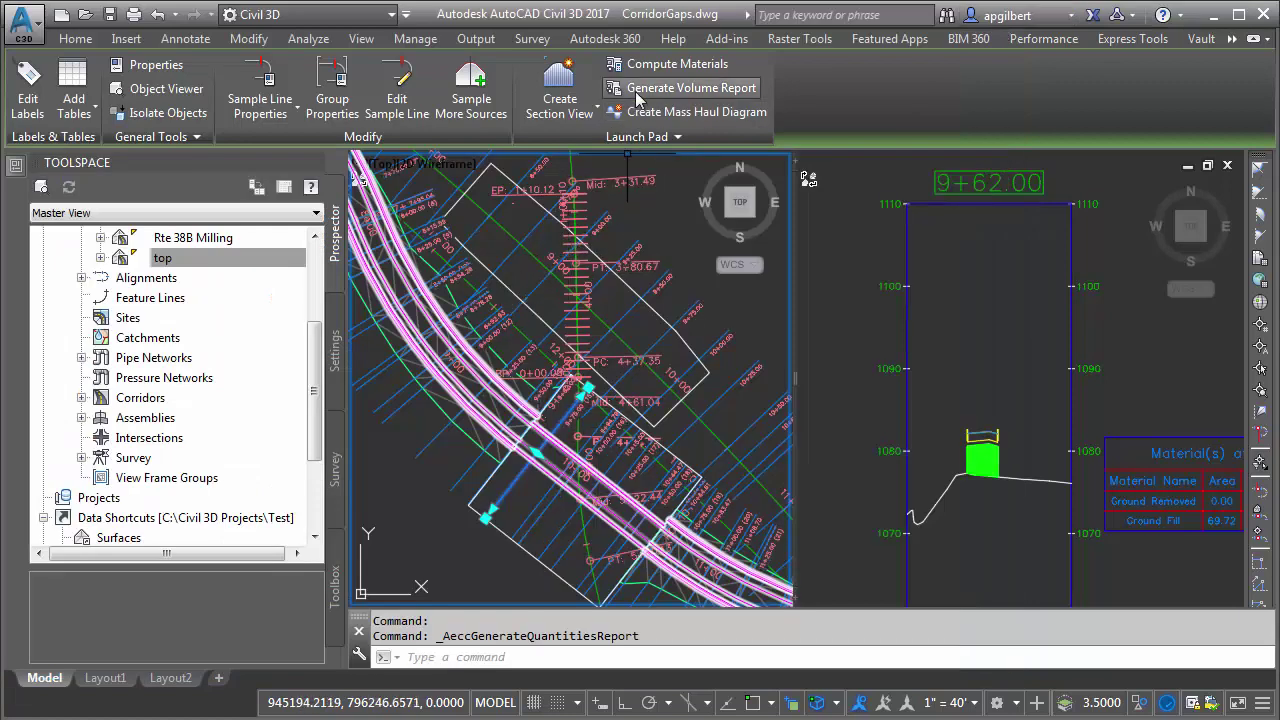
Inspect the Ground Fill material's applied gaps in the sample line group properties, toggling Gap 1 off and back on.
click(333, 88)
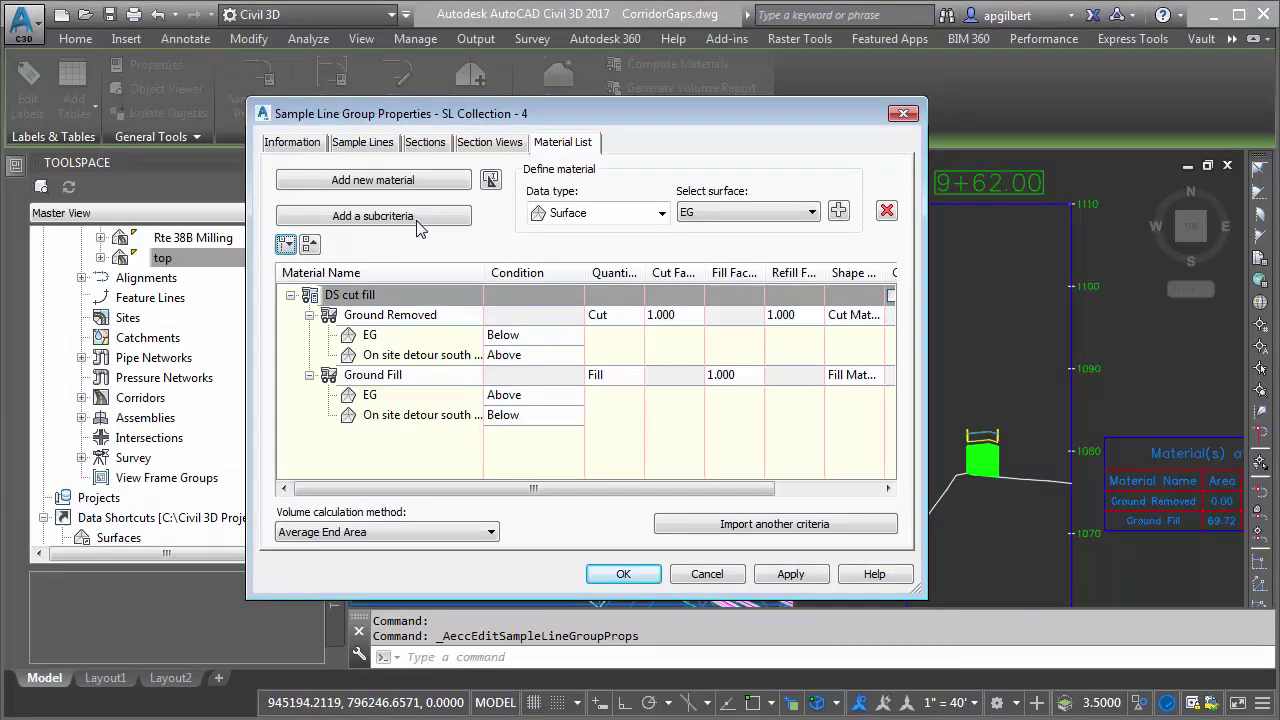
drag(474, 494, 607, 502)
click(393, 316)
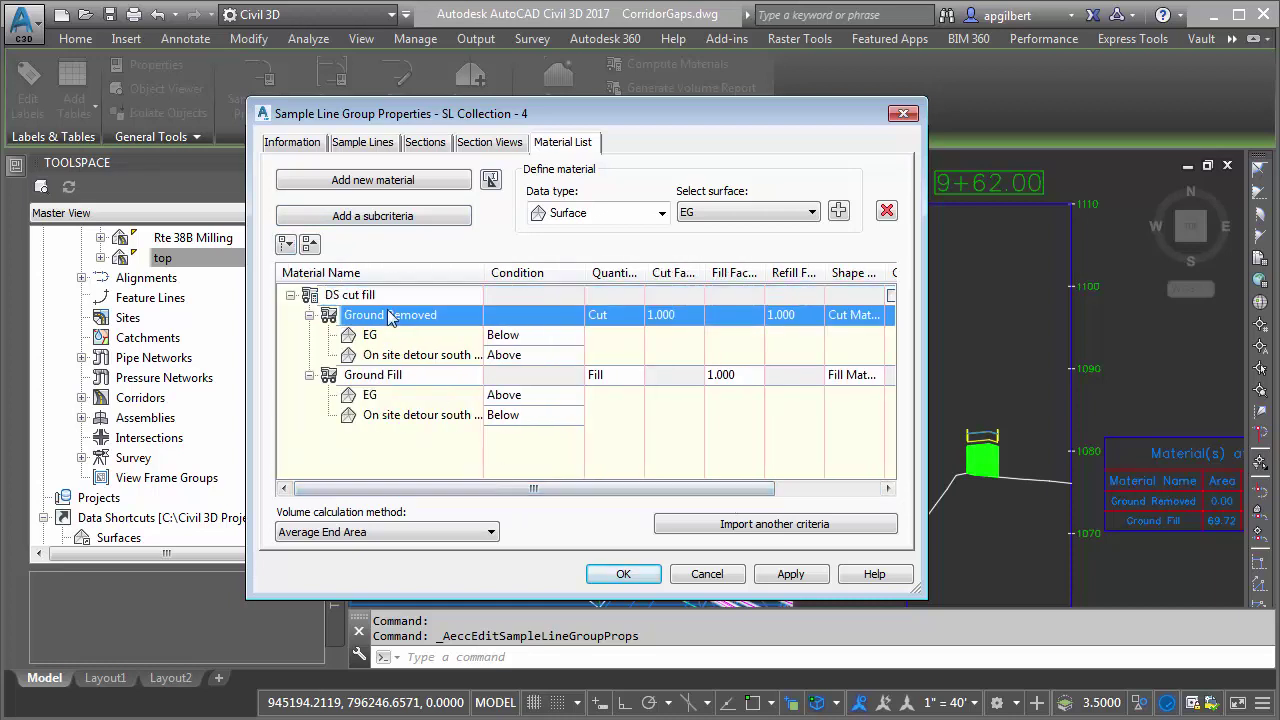
click(390, 377)
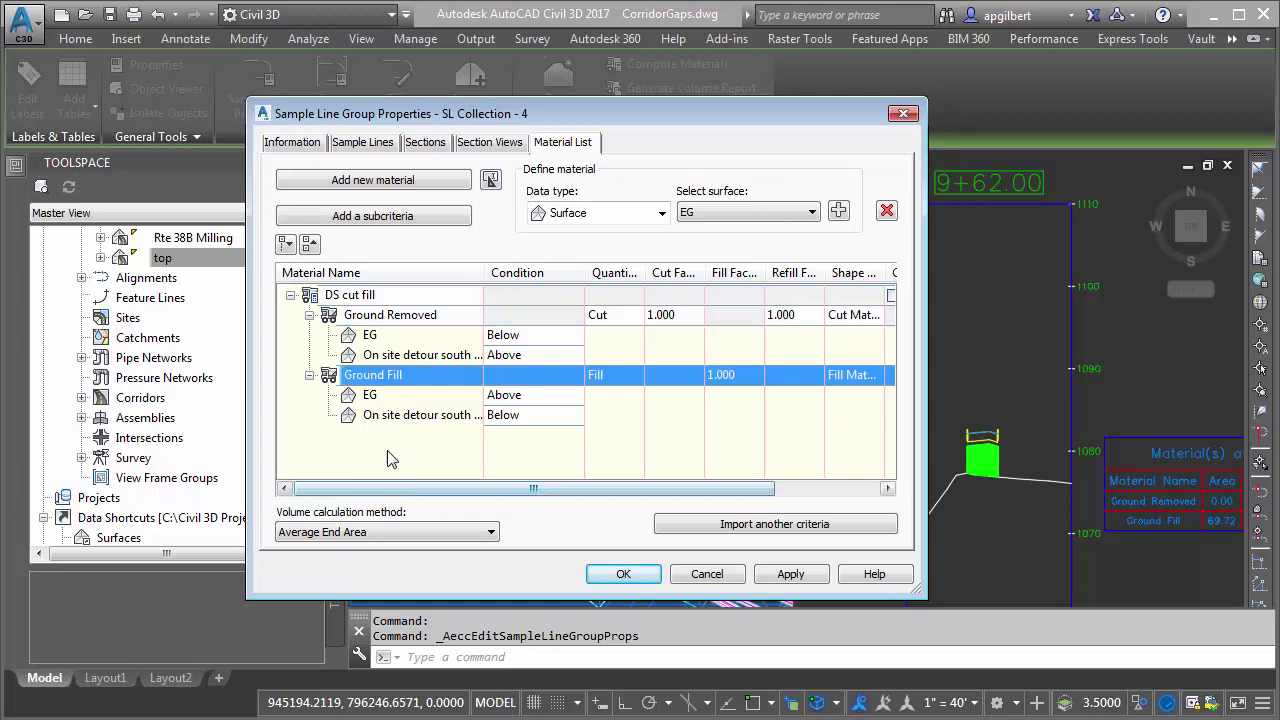
drag(435, 488, 545, 490)
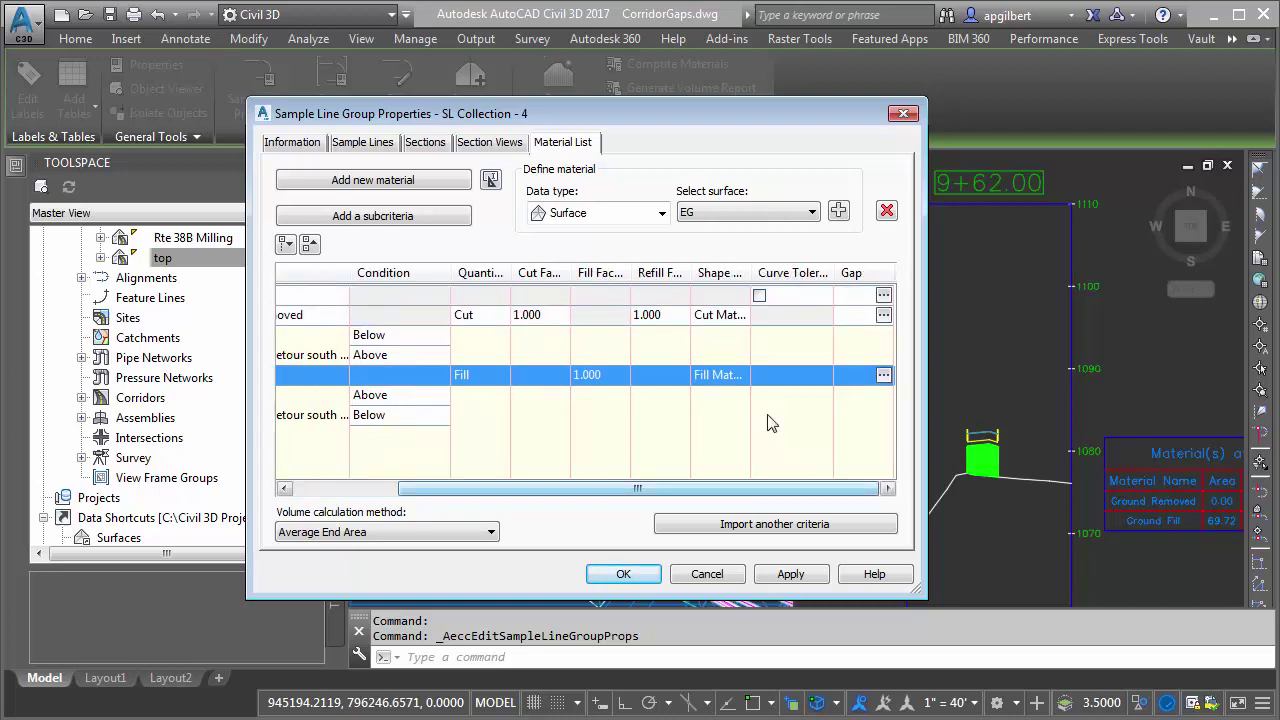
click(883, 375)
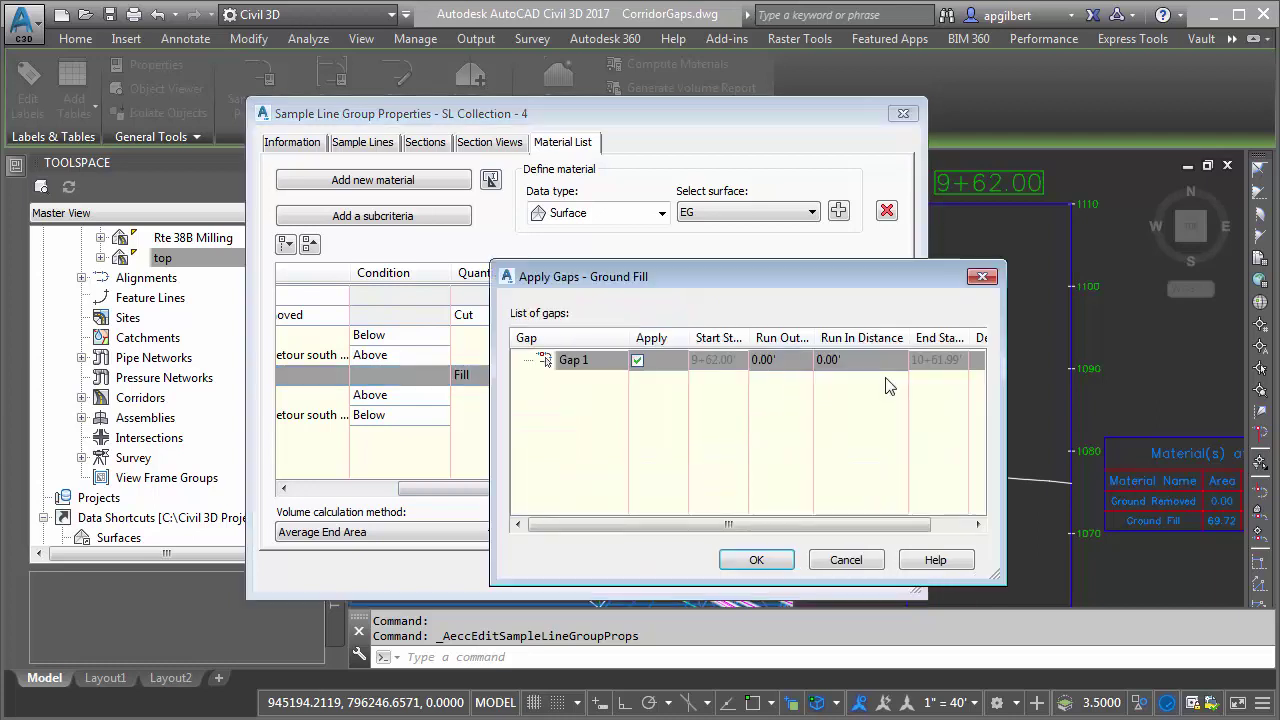
click(639, 361)
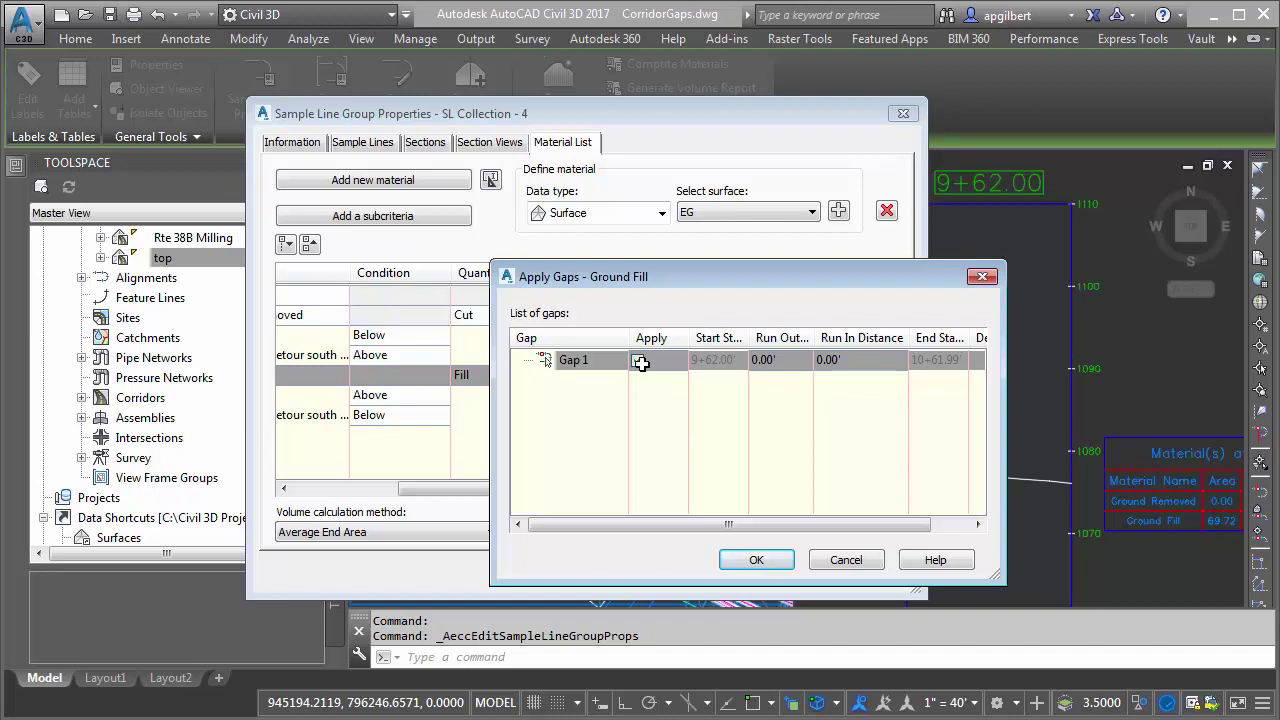
click(638, 362)
drag(782, 278, 669, 199)
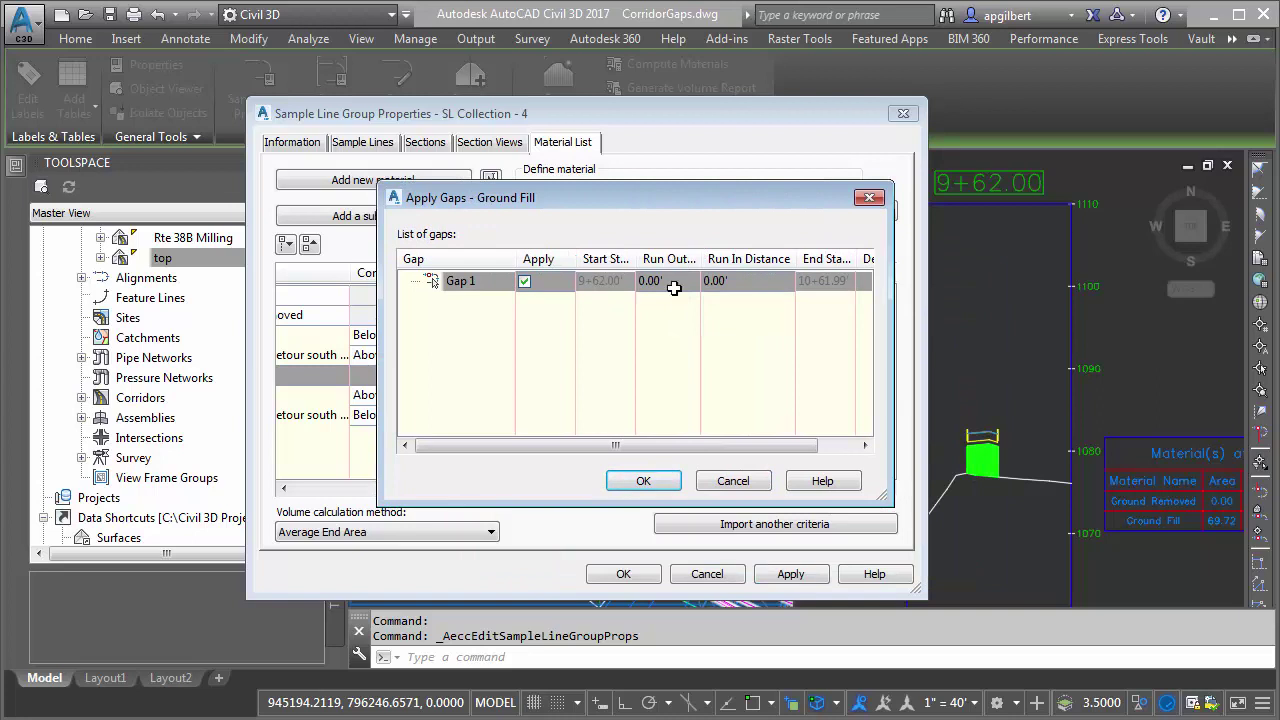
Read the help illustration on run out and run in distances, and leave the Ground Fill gap settings without changes.
click(820, 484)
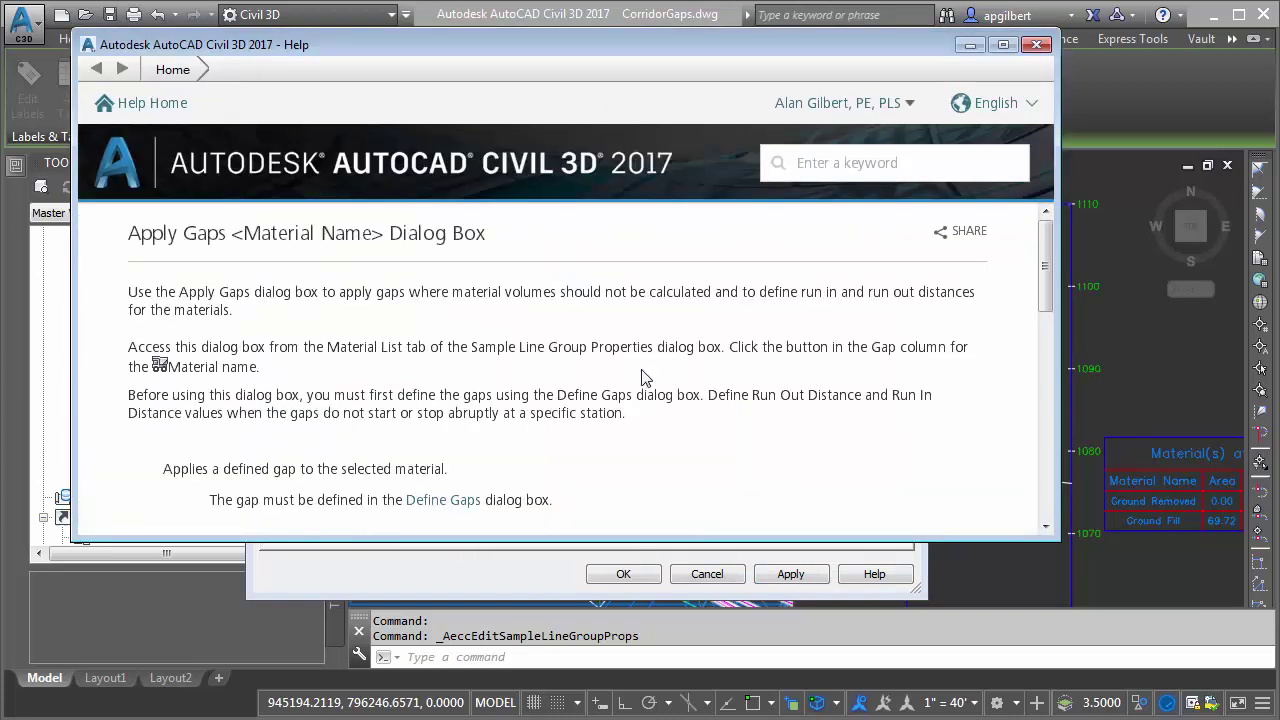
scroll(643, 371, down, 10)
scroll(645, 375, up, 2)
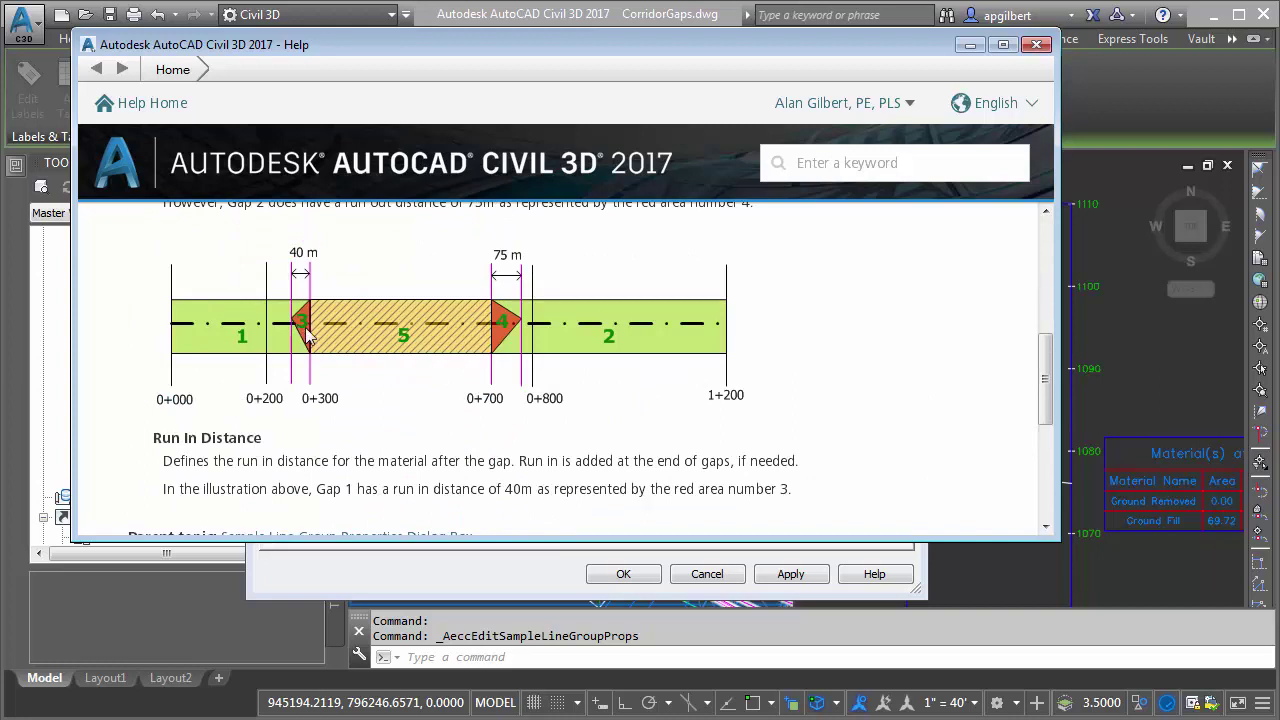
click(1036, 45)
click(740, 486)
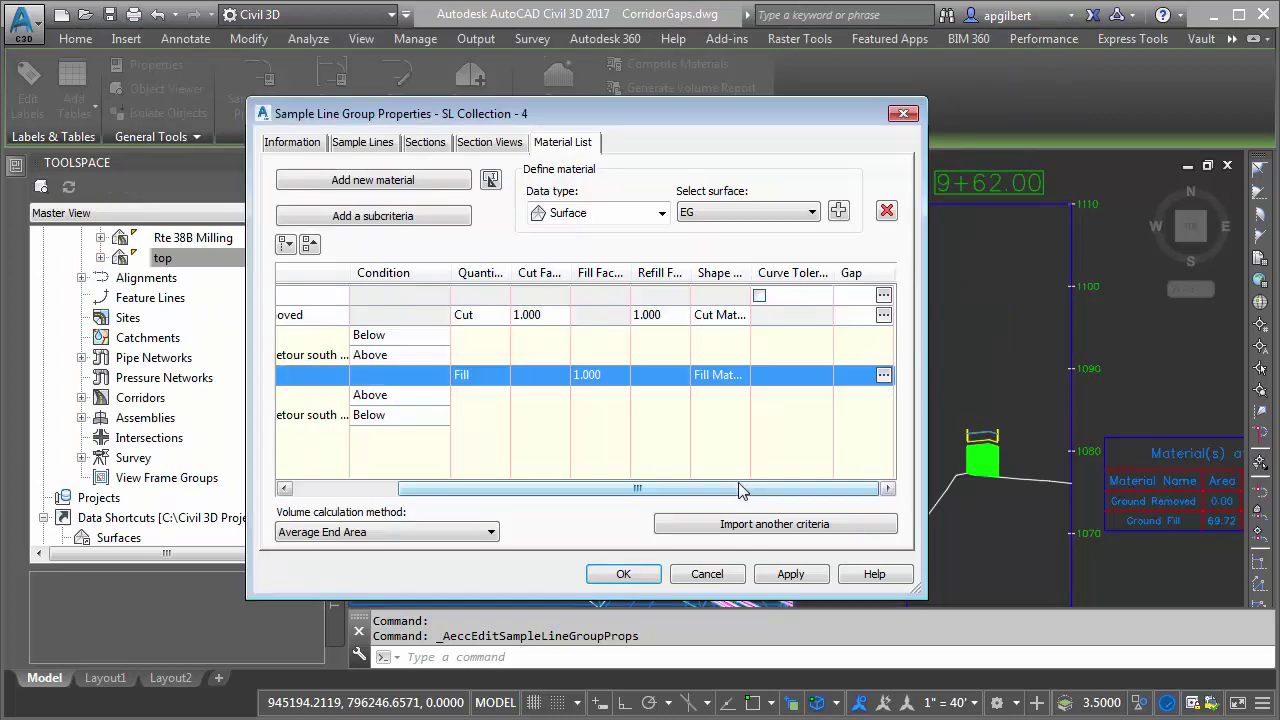
Set the DS cut fill list's Gap 1 start station to 9+61.99 and accept the sample line group properties.
mouse_move(728, 490)
mouse_down()
mouse_move(569, 486)
mouse_move(721, 494)
mouse_up()
click(884, 294)
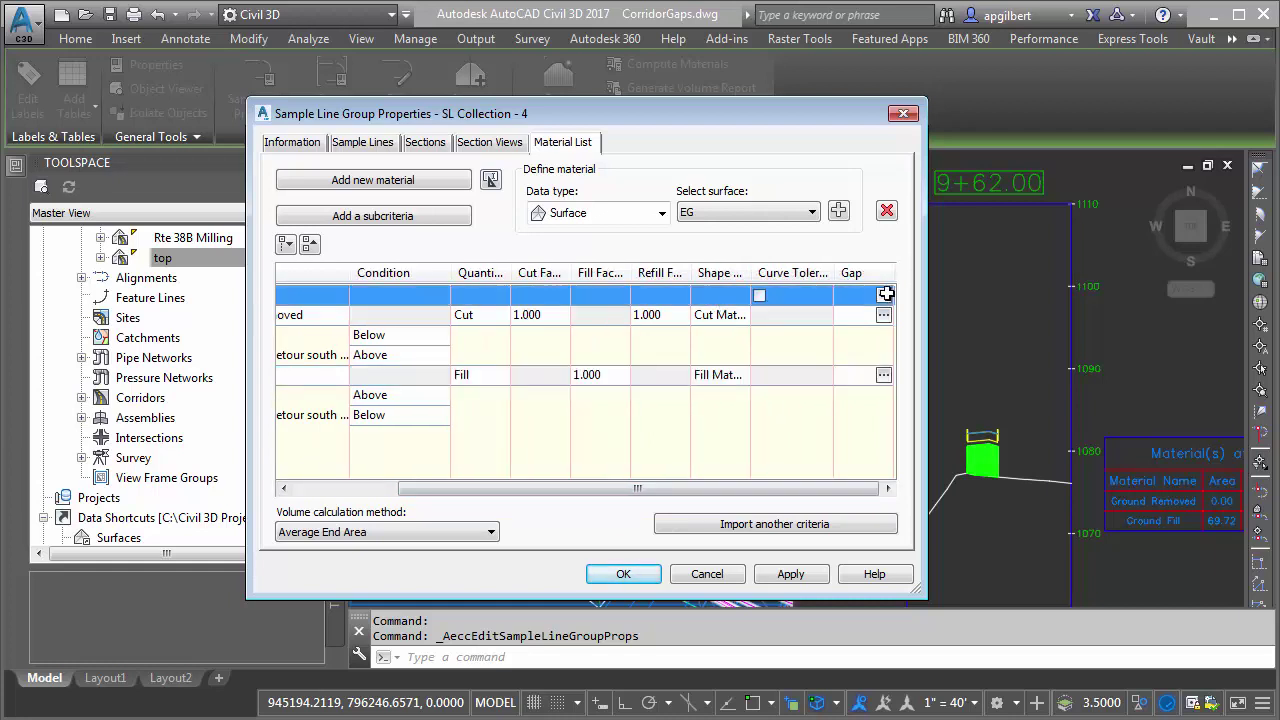
click(886, 294)
click(628, 341)
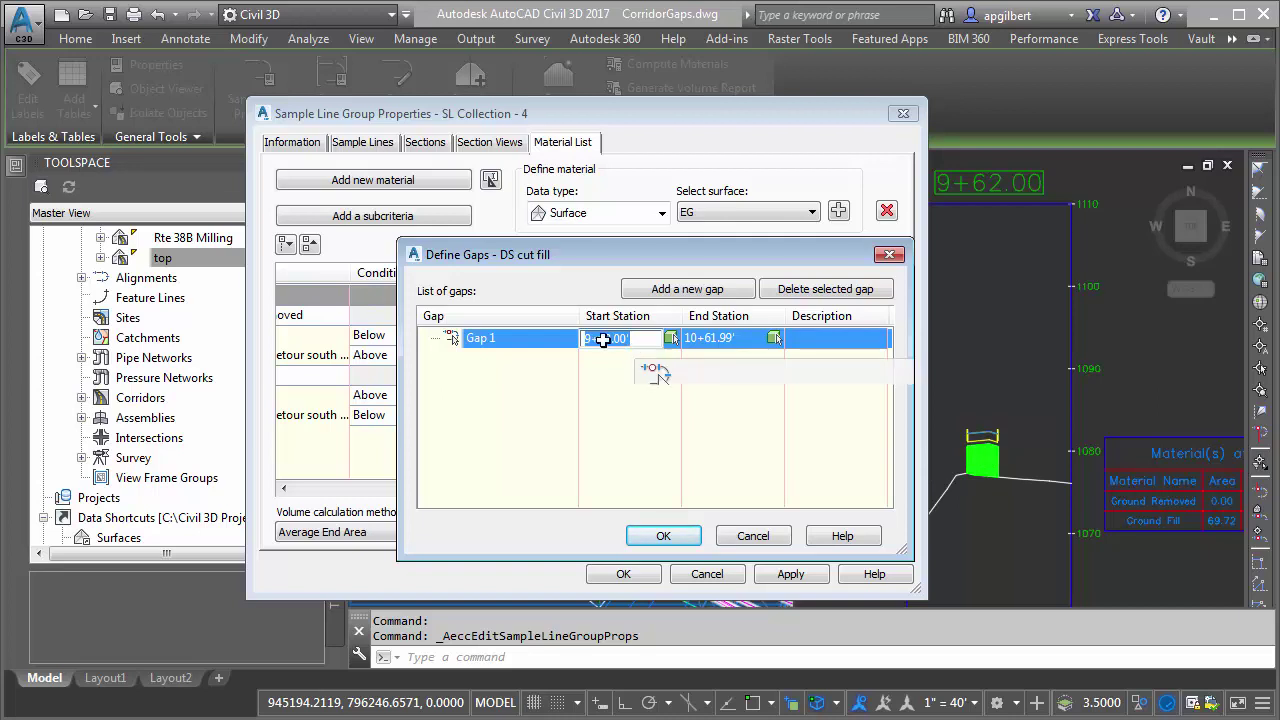
click(700, 338)
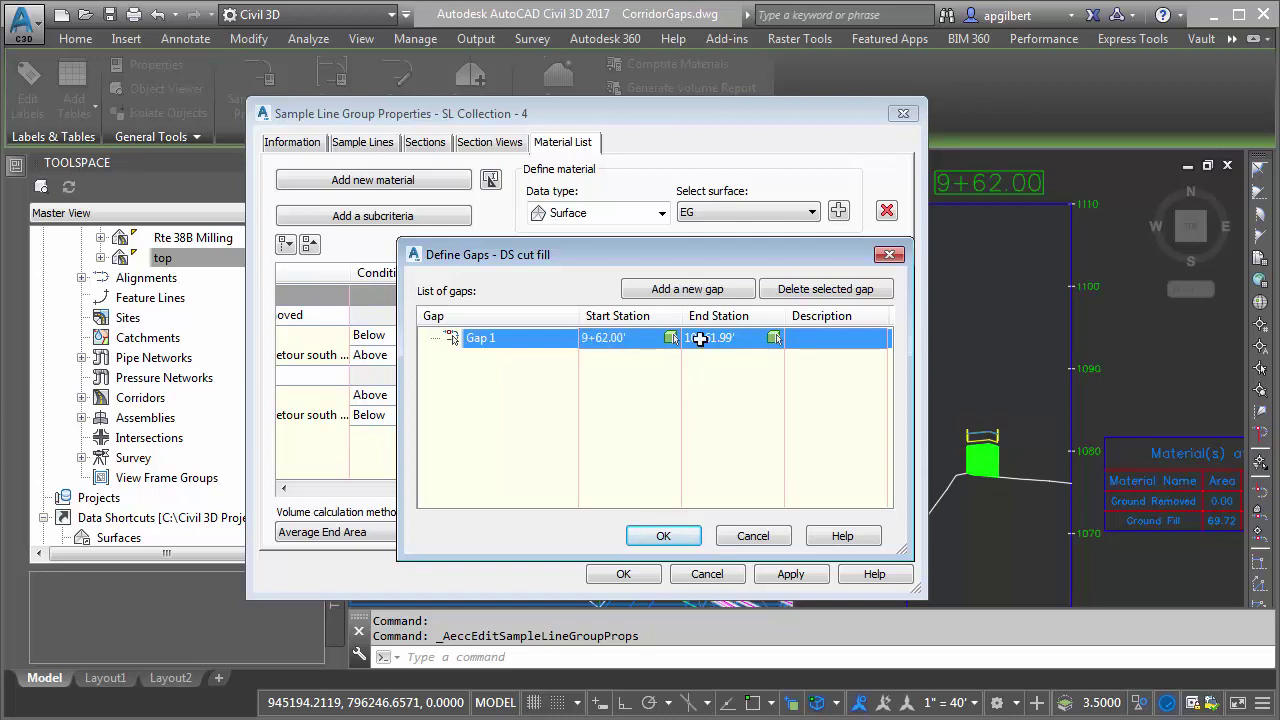
click(634, 338)
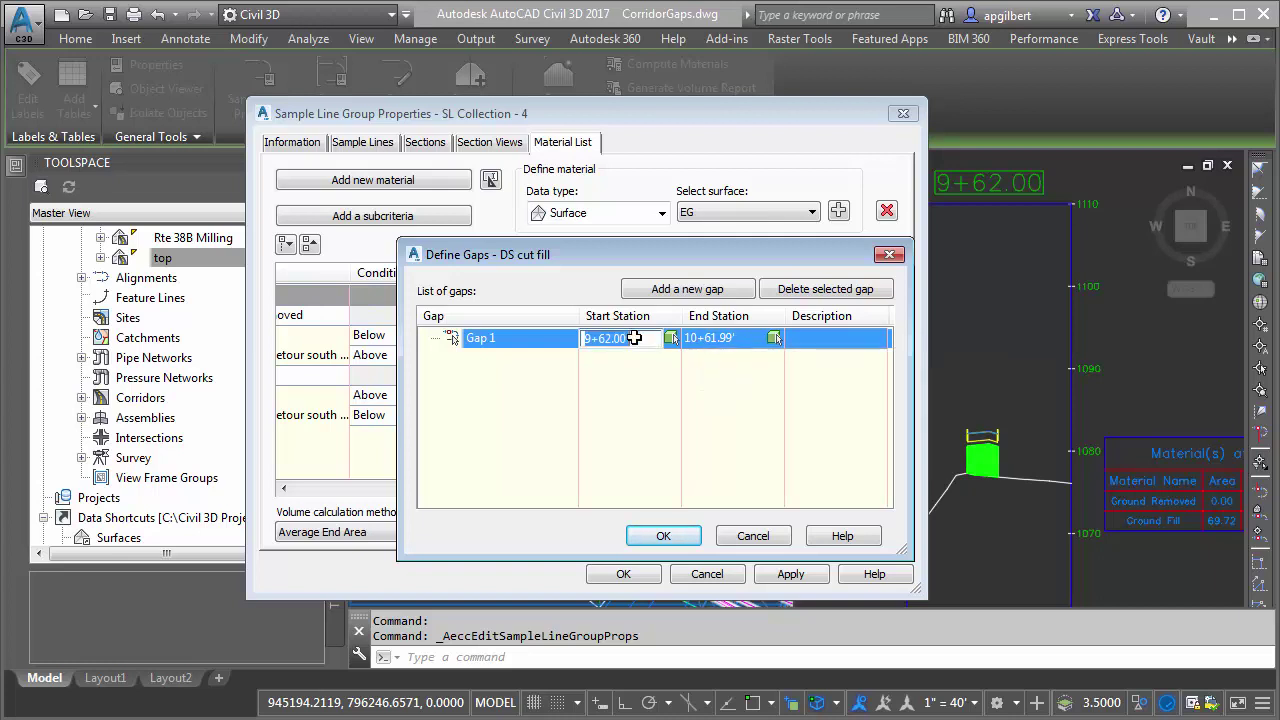
text(961.99)
key(Return)
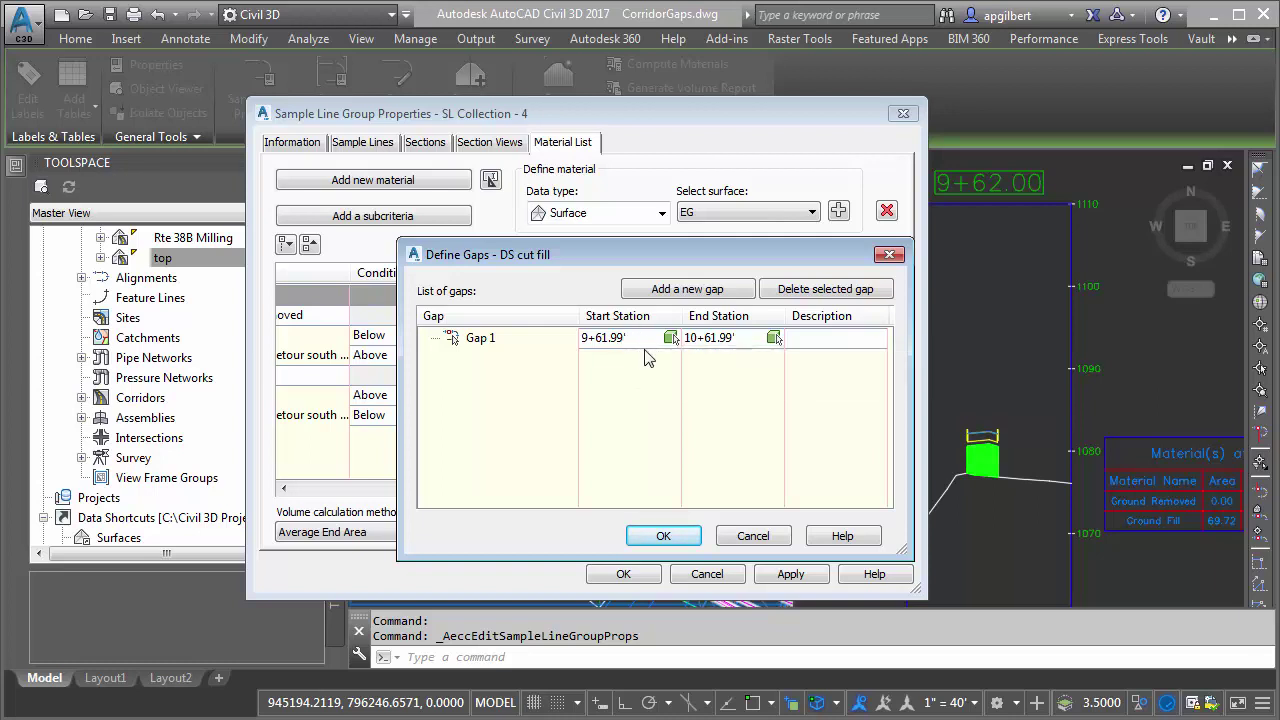
click(688, 541)
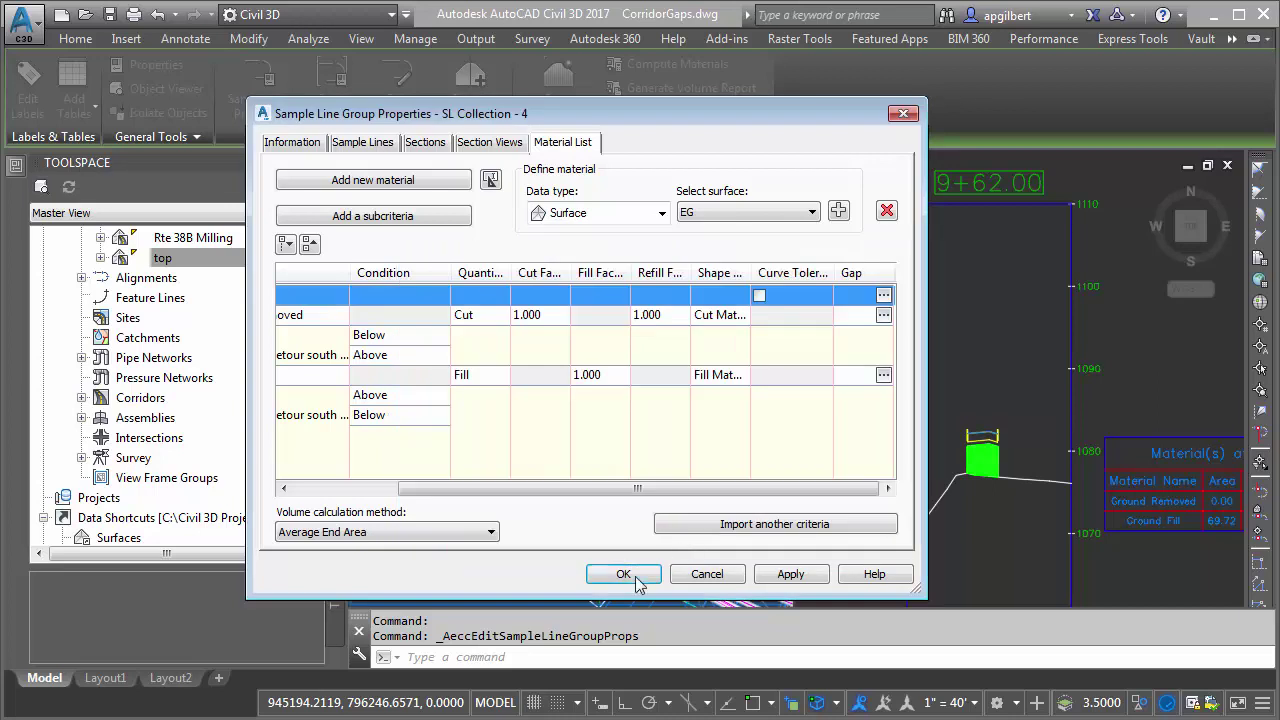
click(630, 575)
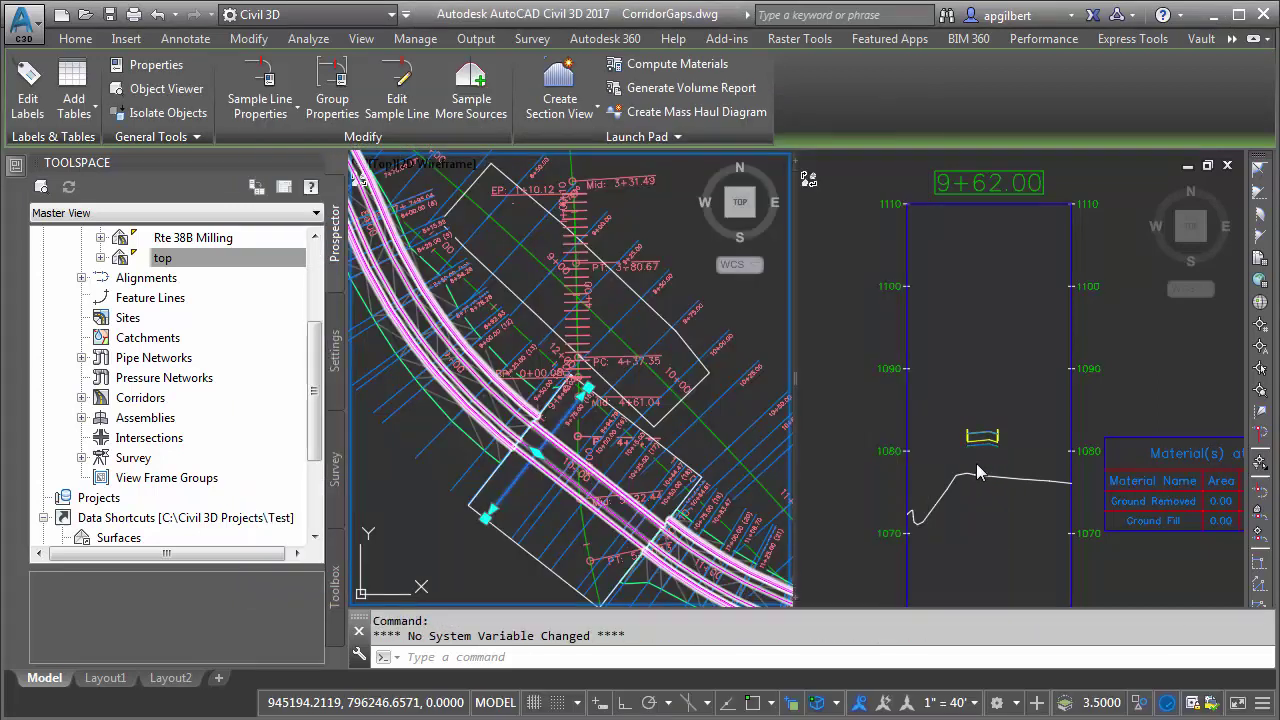
Regenerate the earthwork volume report for the DS cut fill material list using the revised gap.
click(662, 90)
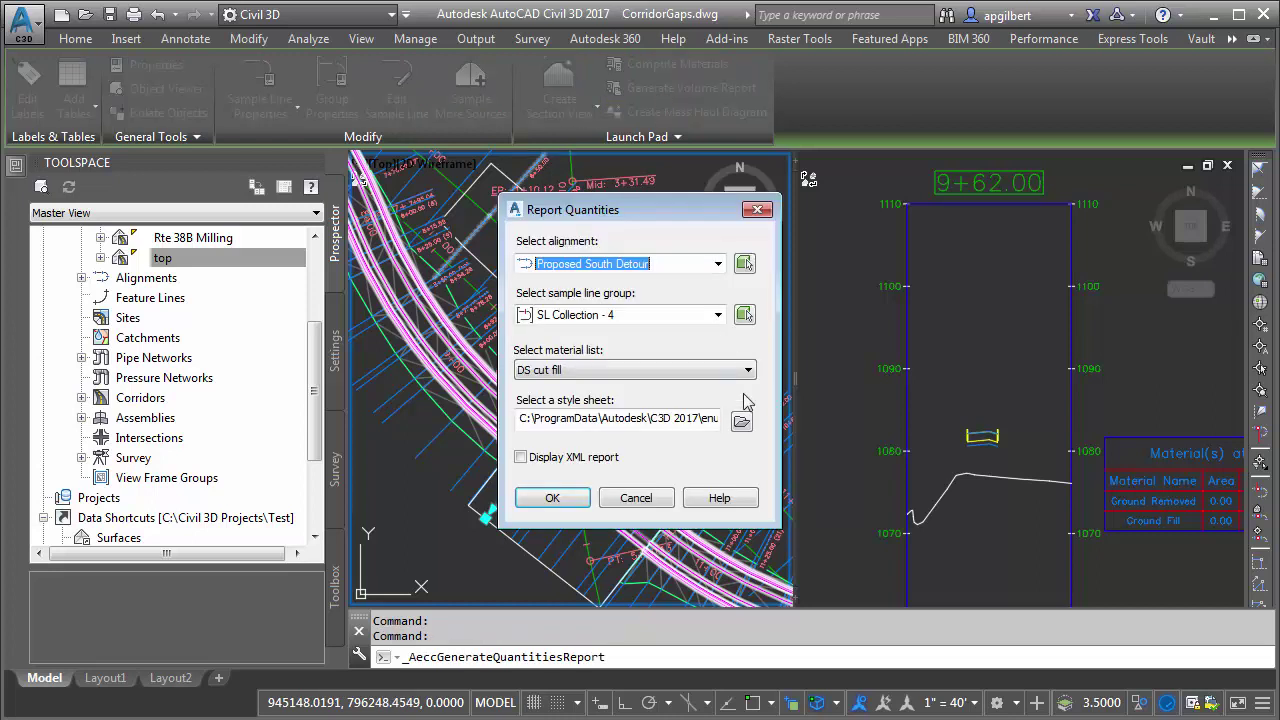
click(748, 420)
double_click(840, 382)
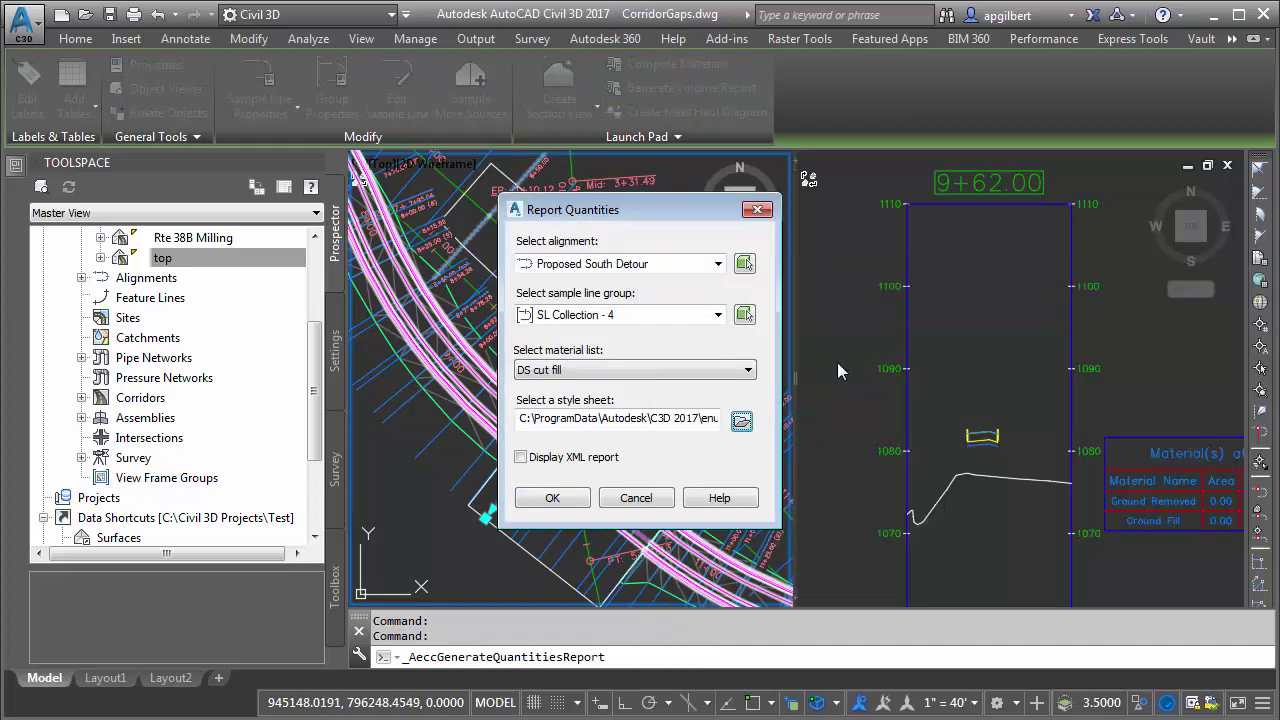
click(583, 505)
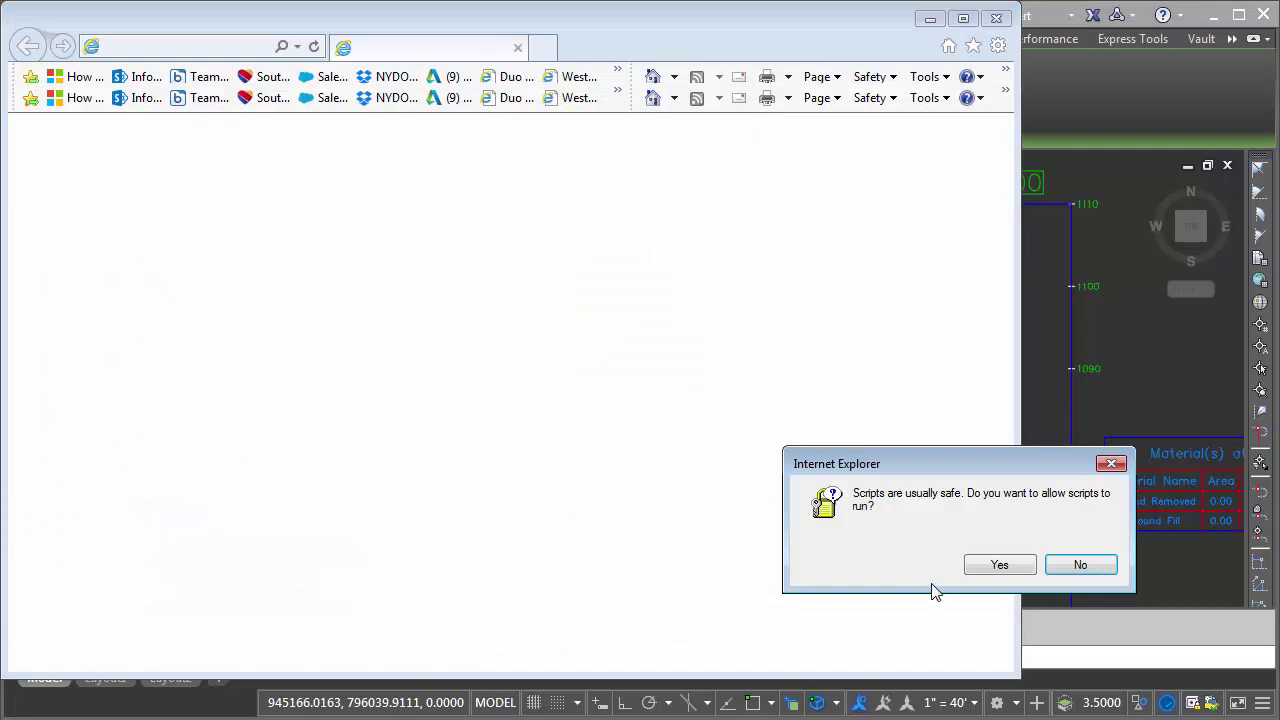
click(975, 563)
Examine the fill and cumulative volumes at station 9+62.000, close the report and clear the sample line selection.
scroll(567, 468, down, 4)
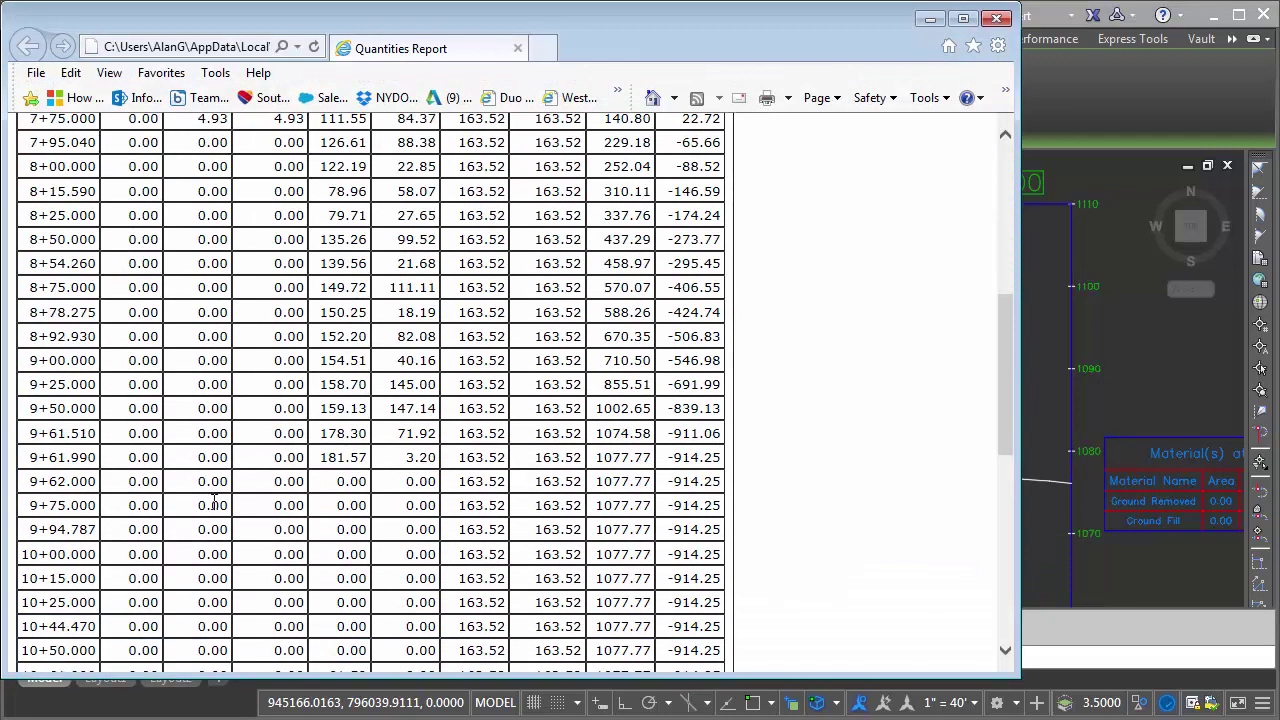
drag(290, 481, 733, 483)
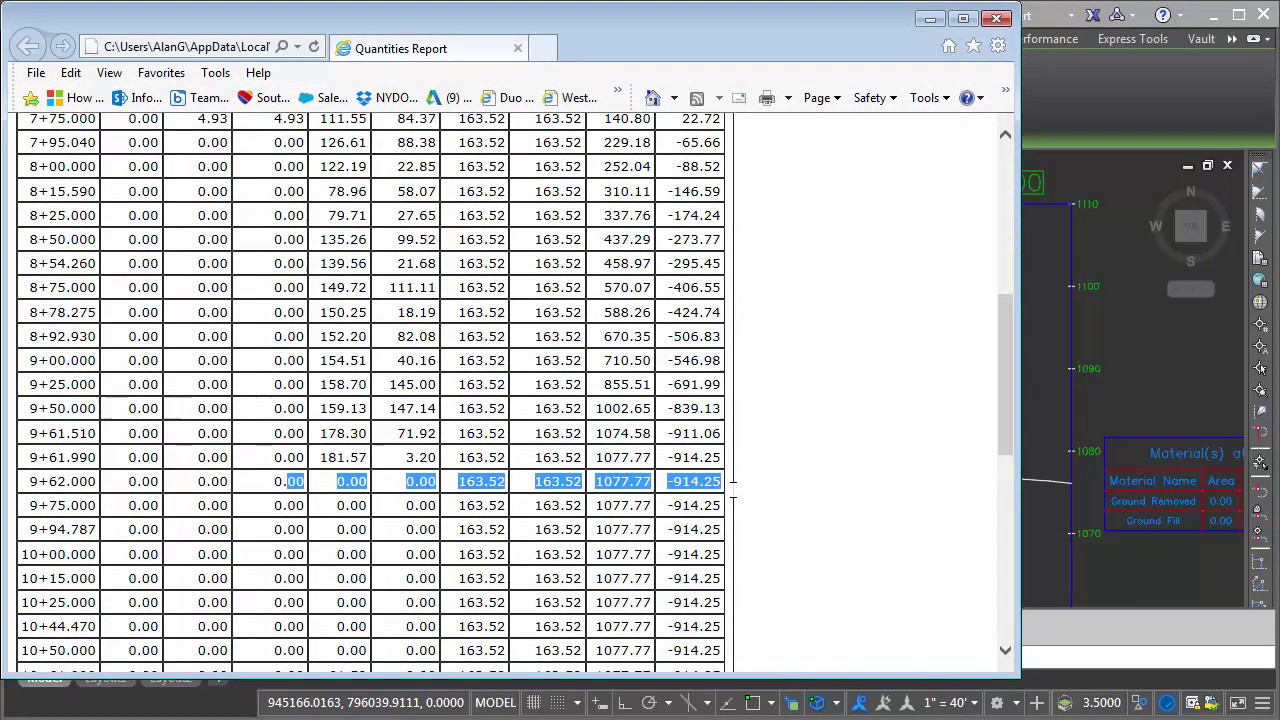
click(996, 20)
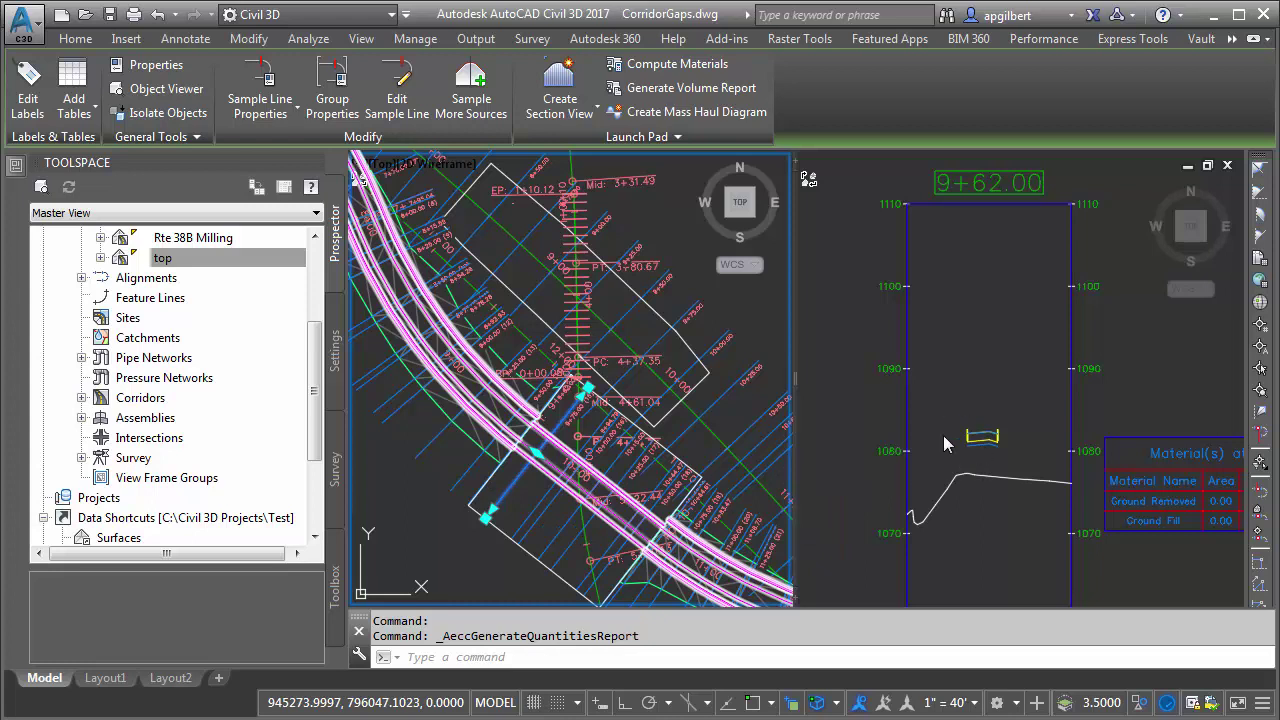
key(Escape)
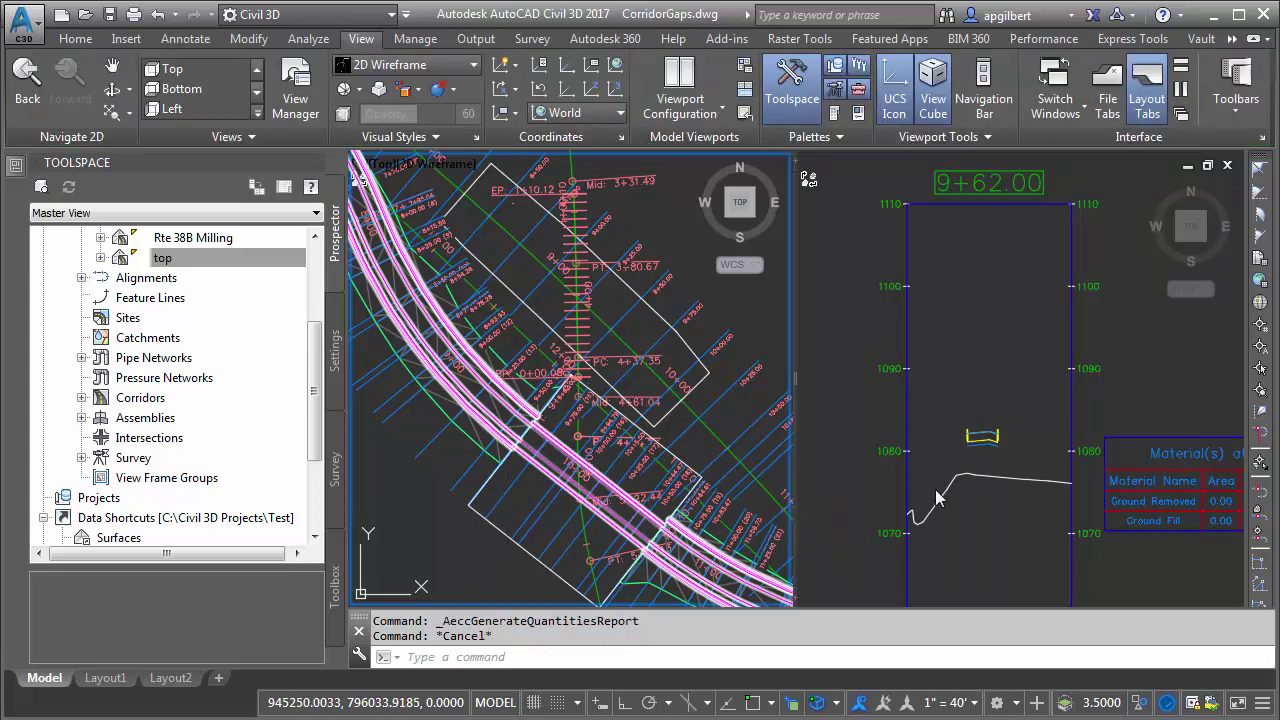